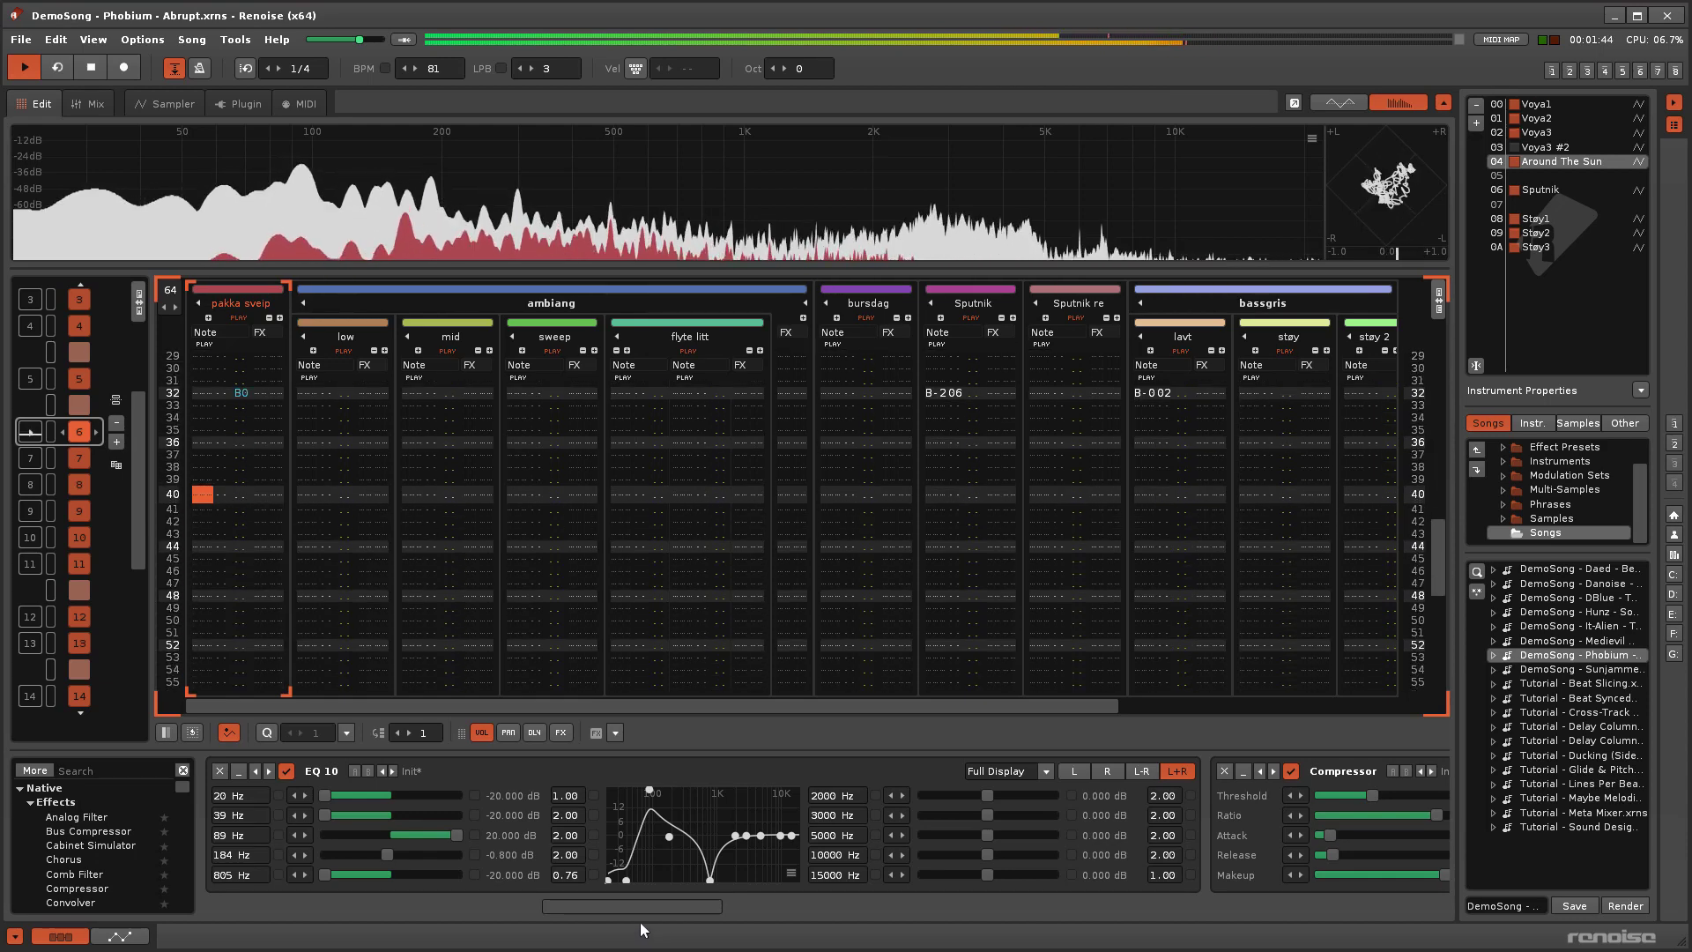
Place an EQ 5 device in Track 01's effect chain, with five flat bands from 100 to 12000 Hz
{"action": "left_click_drag", "start_coordinate": [627, 908], "coordinate": [982, 945]}
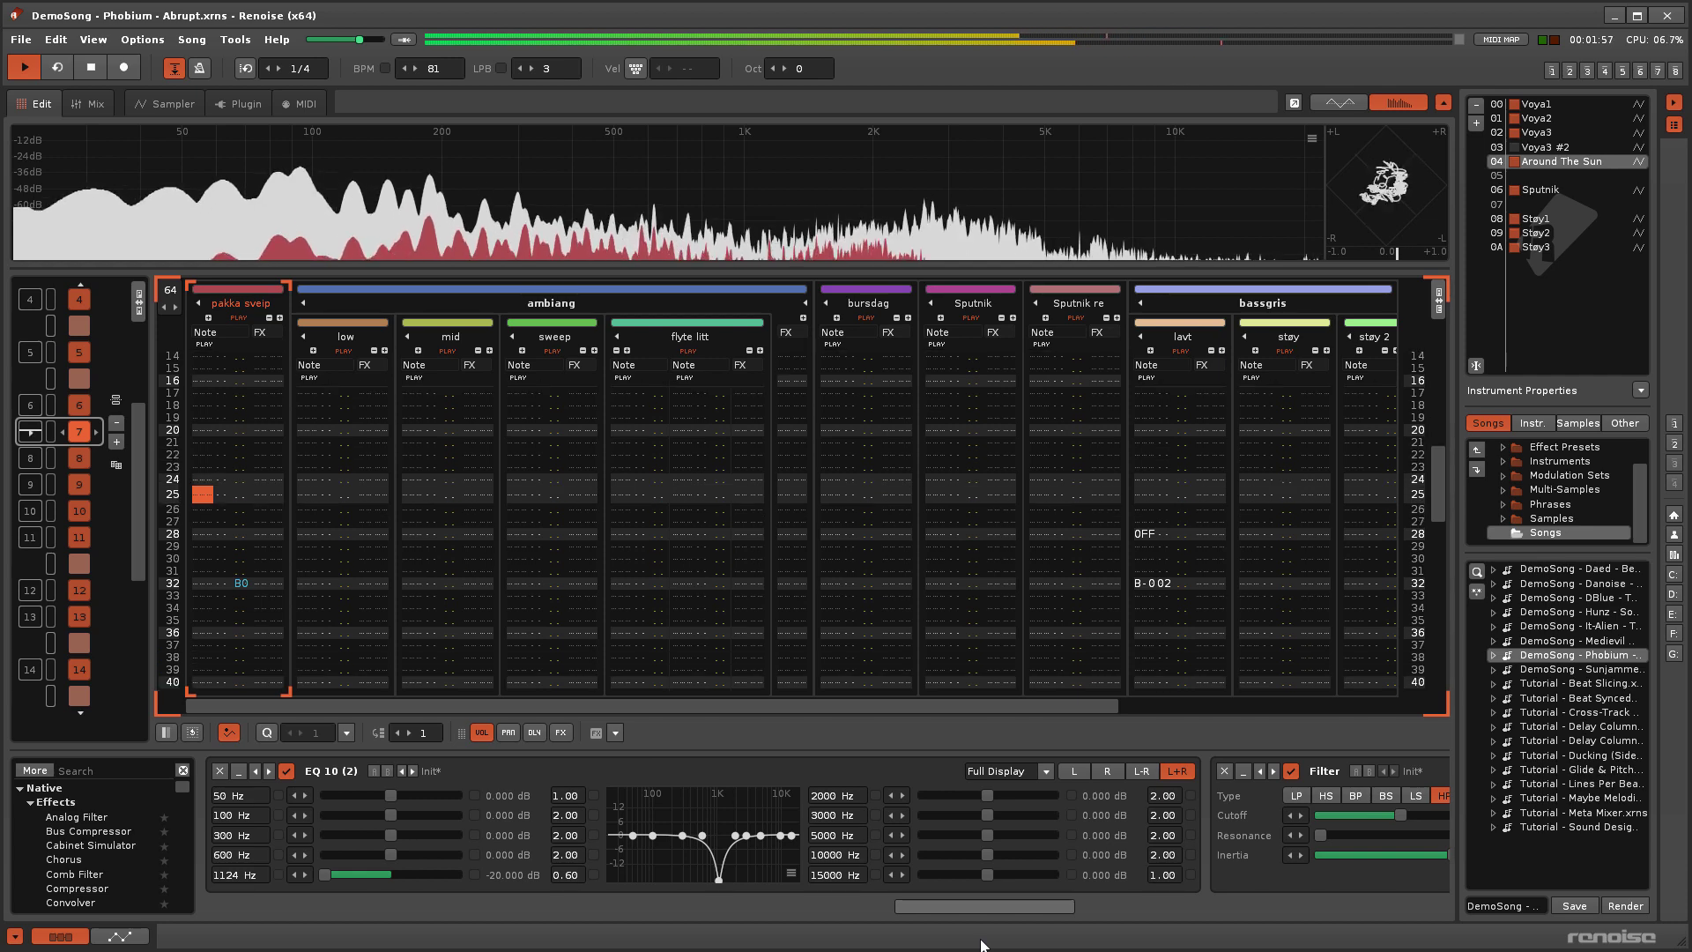
{"action": "left_click_drag", "start_coordinate": [982, 943], "coordinate": [1200, 946]}
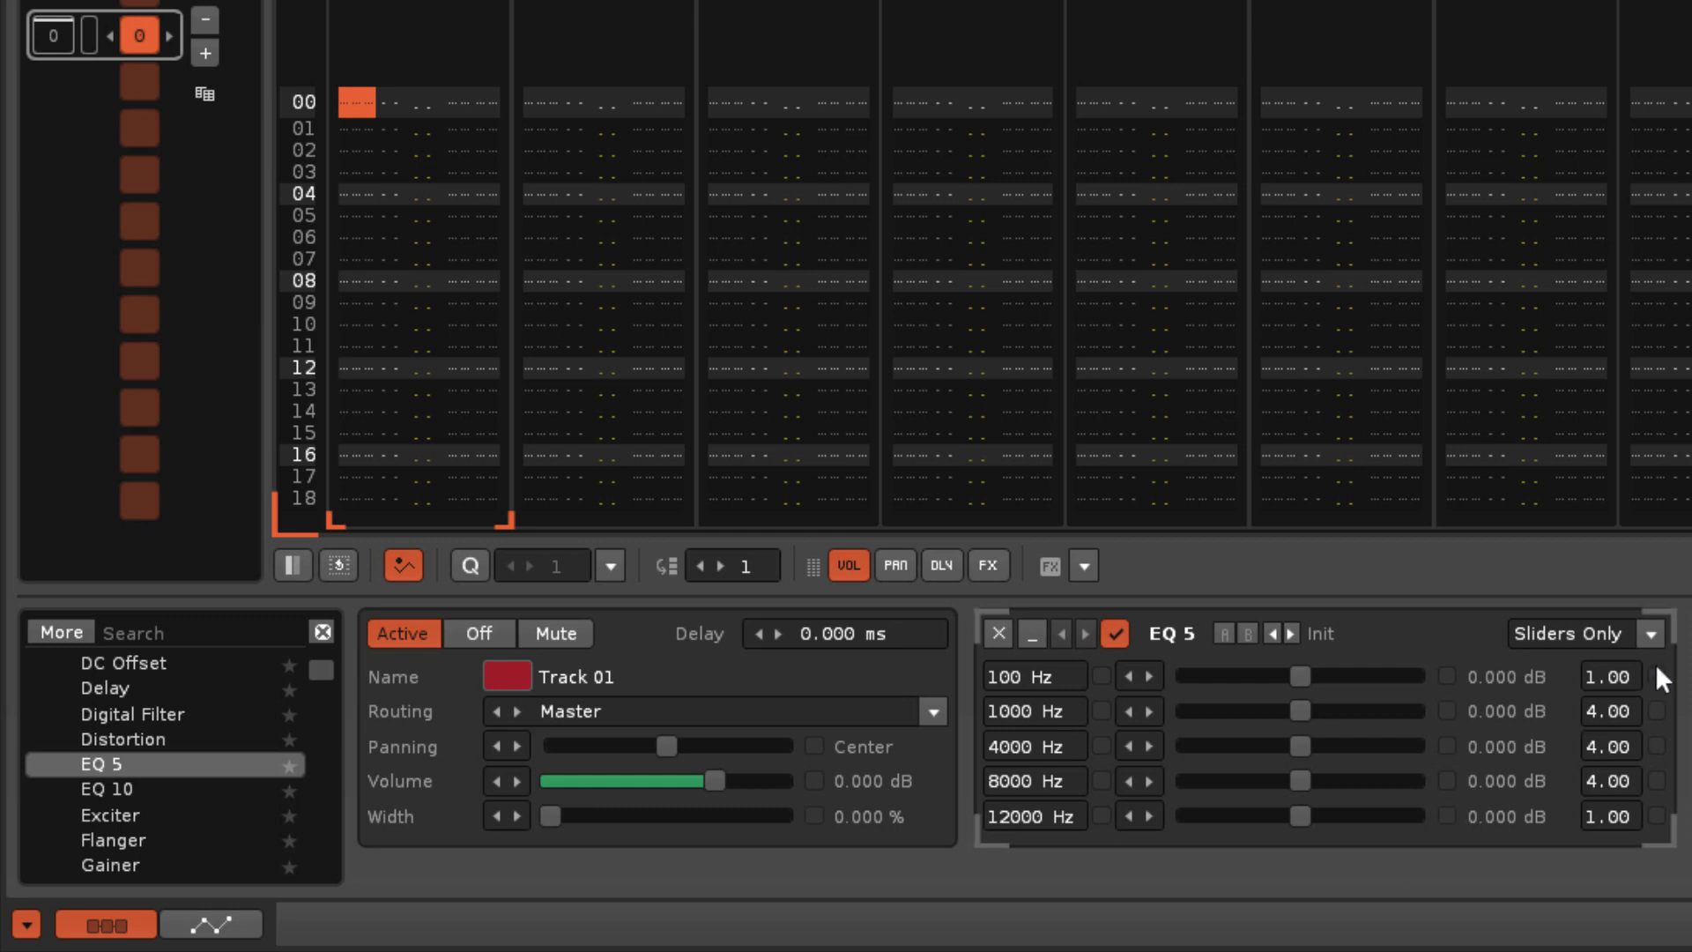
{"action": "left_click", "coordinate": [1647, 631]}
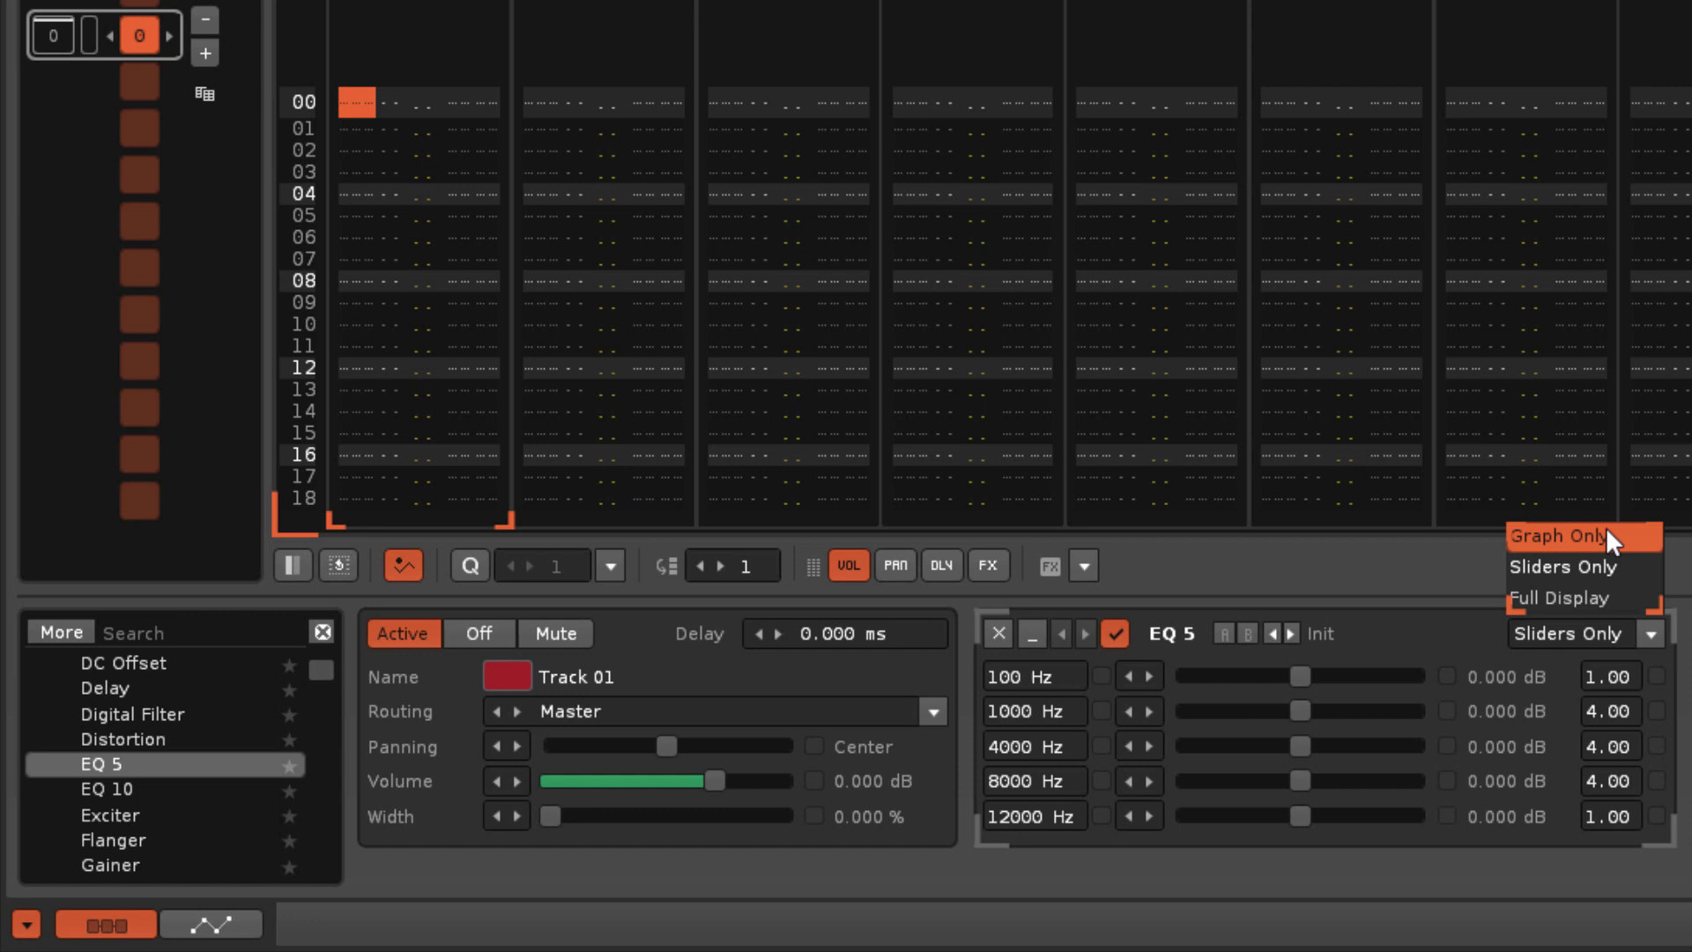
{"action": "left_click", "coordinate": [1619, 568]}
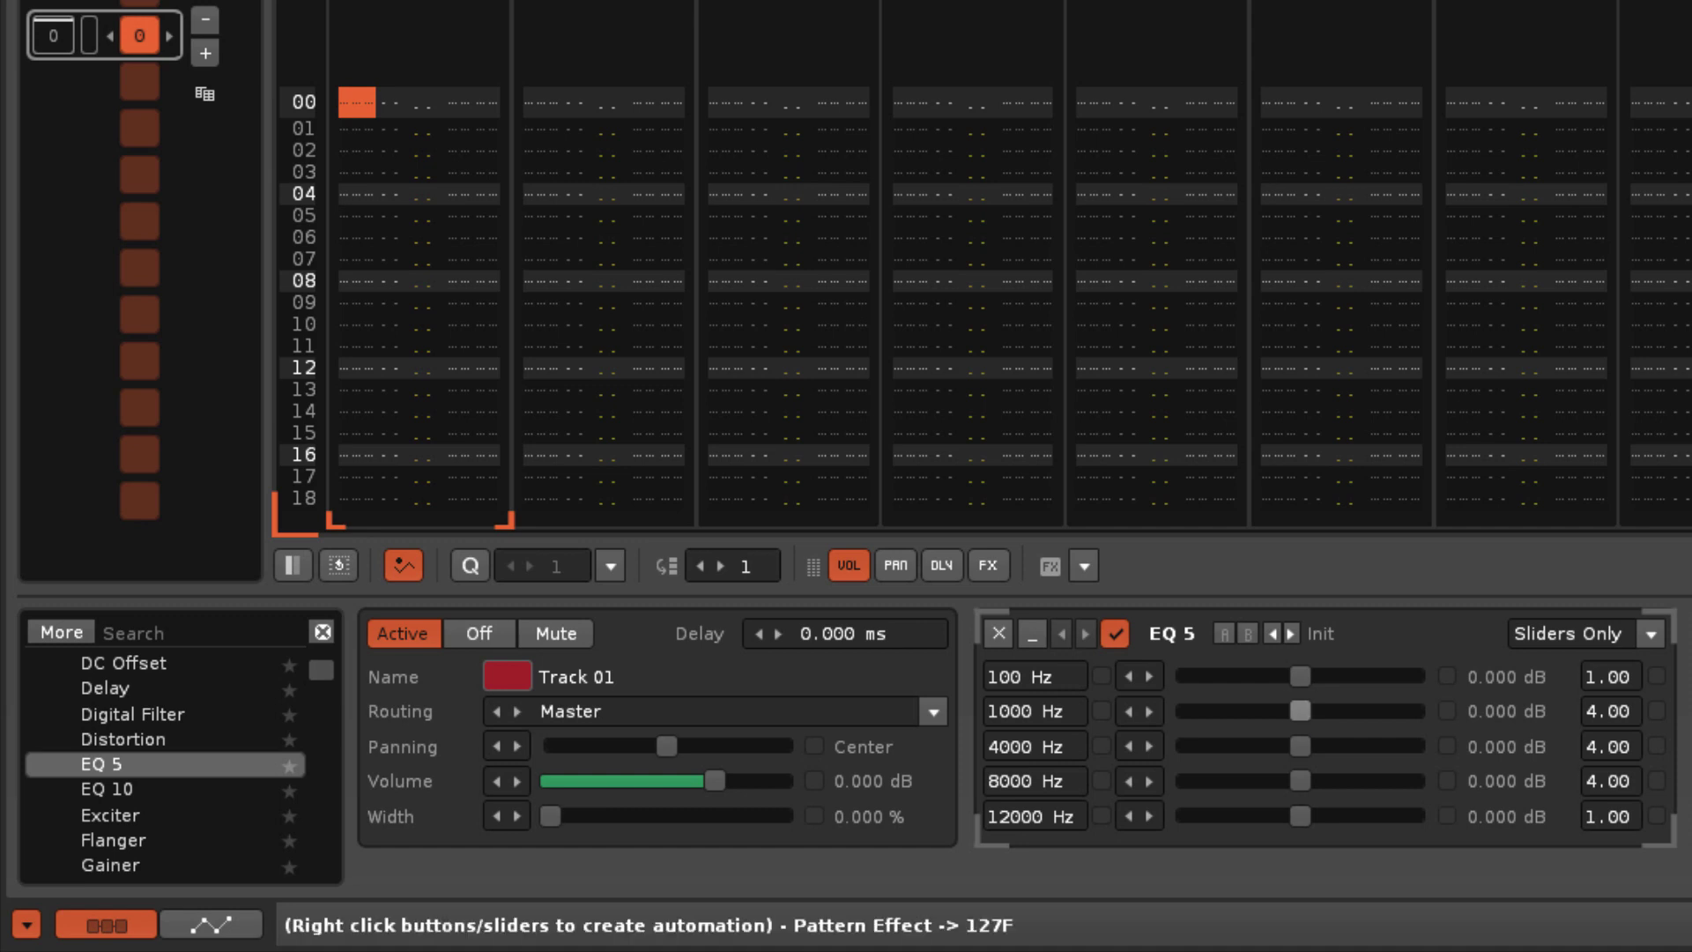
Boost EQ 5's second band to 20 dB at 6973 Hz with a Q of 0.84
{"action": "left_click_drag", "start_coordinate": [1306, 707], "coordinate": [1416, 710]}
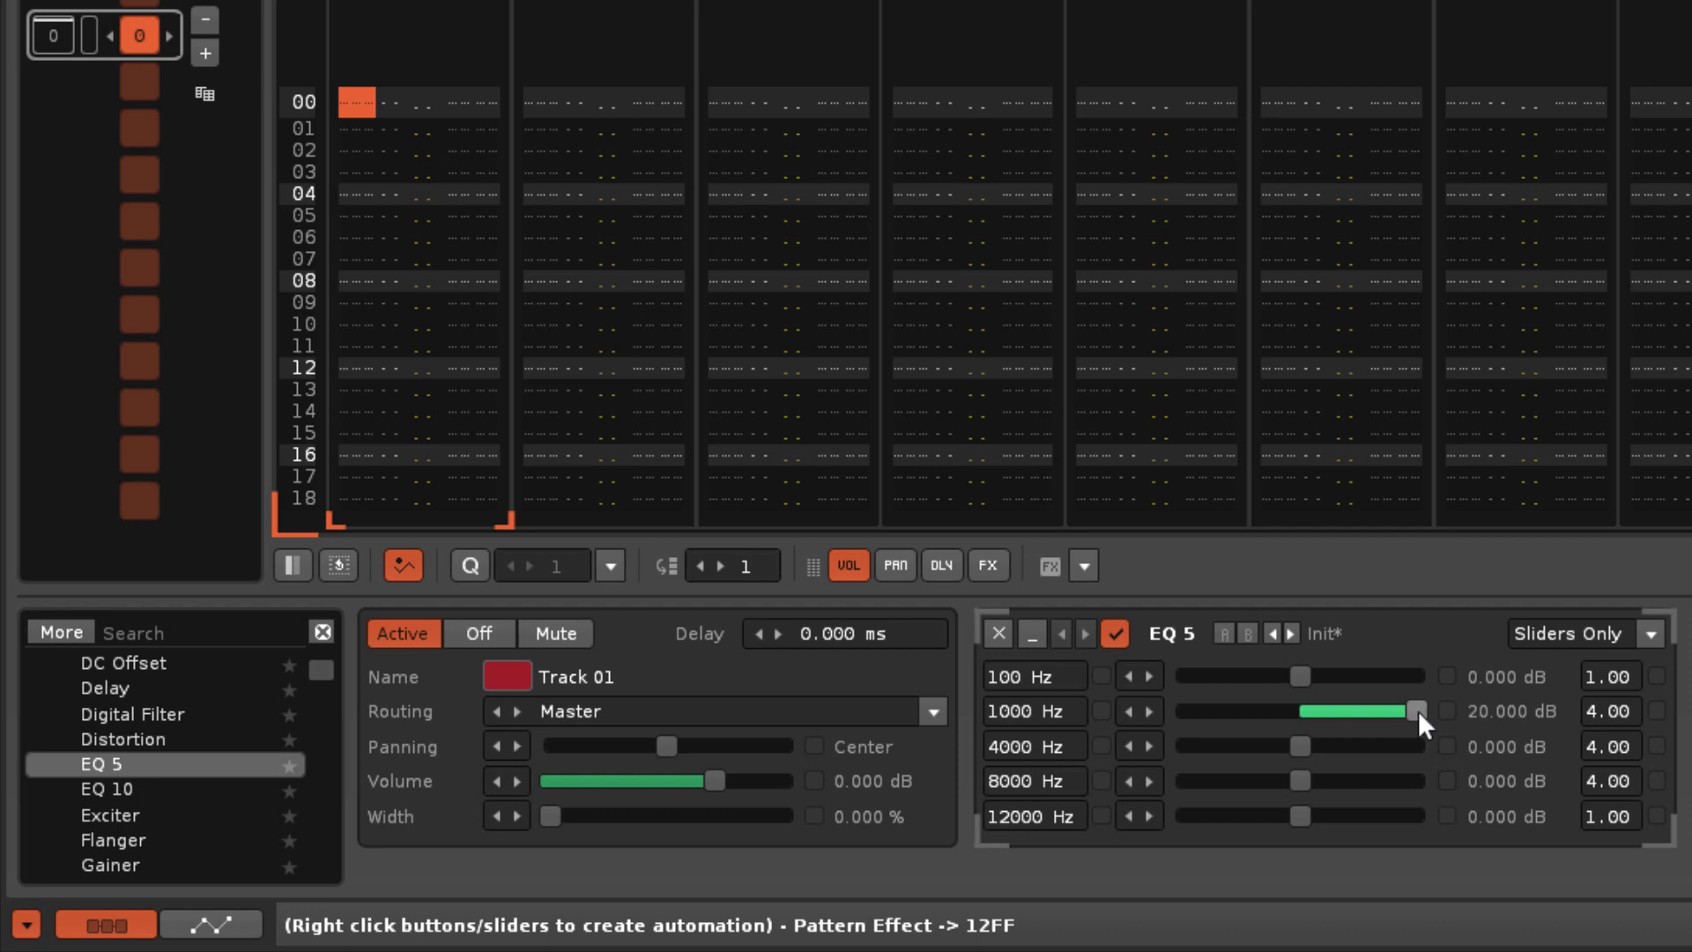
{"action": "left_click_drag", "start_coordinate": [1417, 710], "coordinate": [1415, 711]}
{"action": "mouse_move", "coordinate": [1031, 710]}
{"action": "left_mouse_down"}
{"action": "mouse_move", "coordinate": [1031, 841]}
{"action": "mouse_move", "coordinate": [1031, 687]}
{"action": "left_mouse_up"}
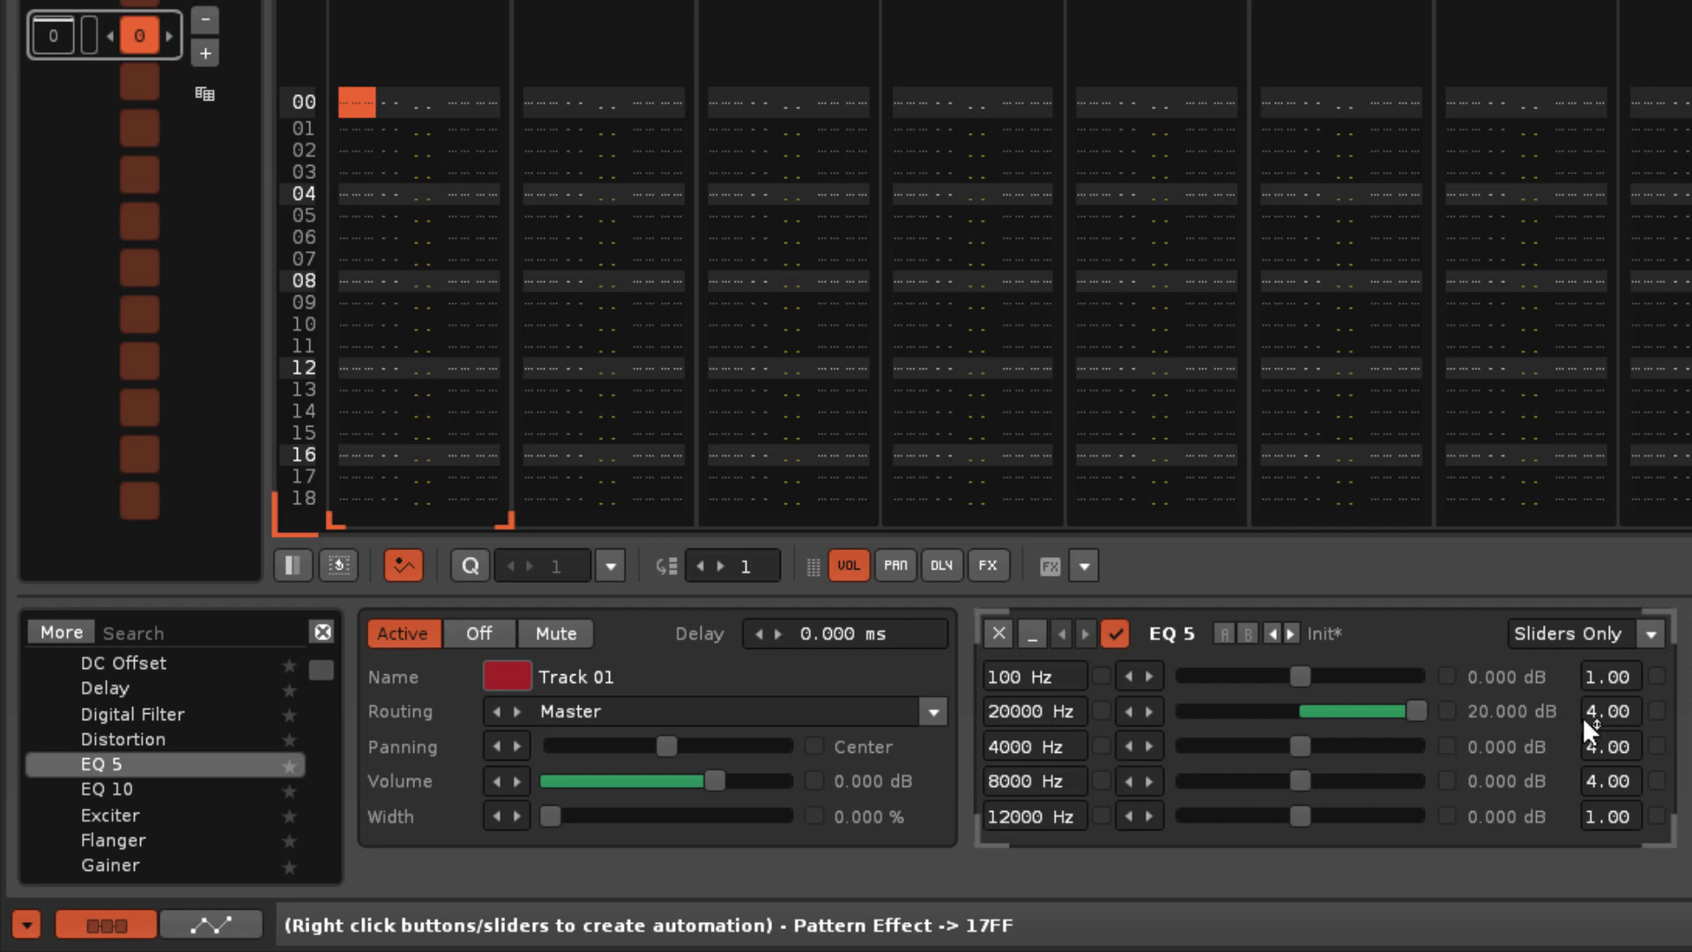
{"action": "left_click_drag", "start_coordinate": [1620, 716], "coordinate": [1620, 781]}
{"action": "mouse_move", "coordinate": [1019, 712]}
{"action": "left_mouse_down"}
{"action": "mouse_move", "coordinate": [1019, 792]}
{"action": "mouse_move", "coordinate": [1012, 708]}
{"action": "left_mouse_up"}
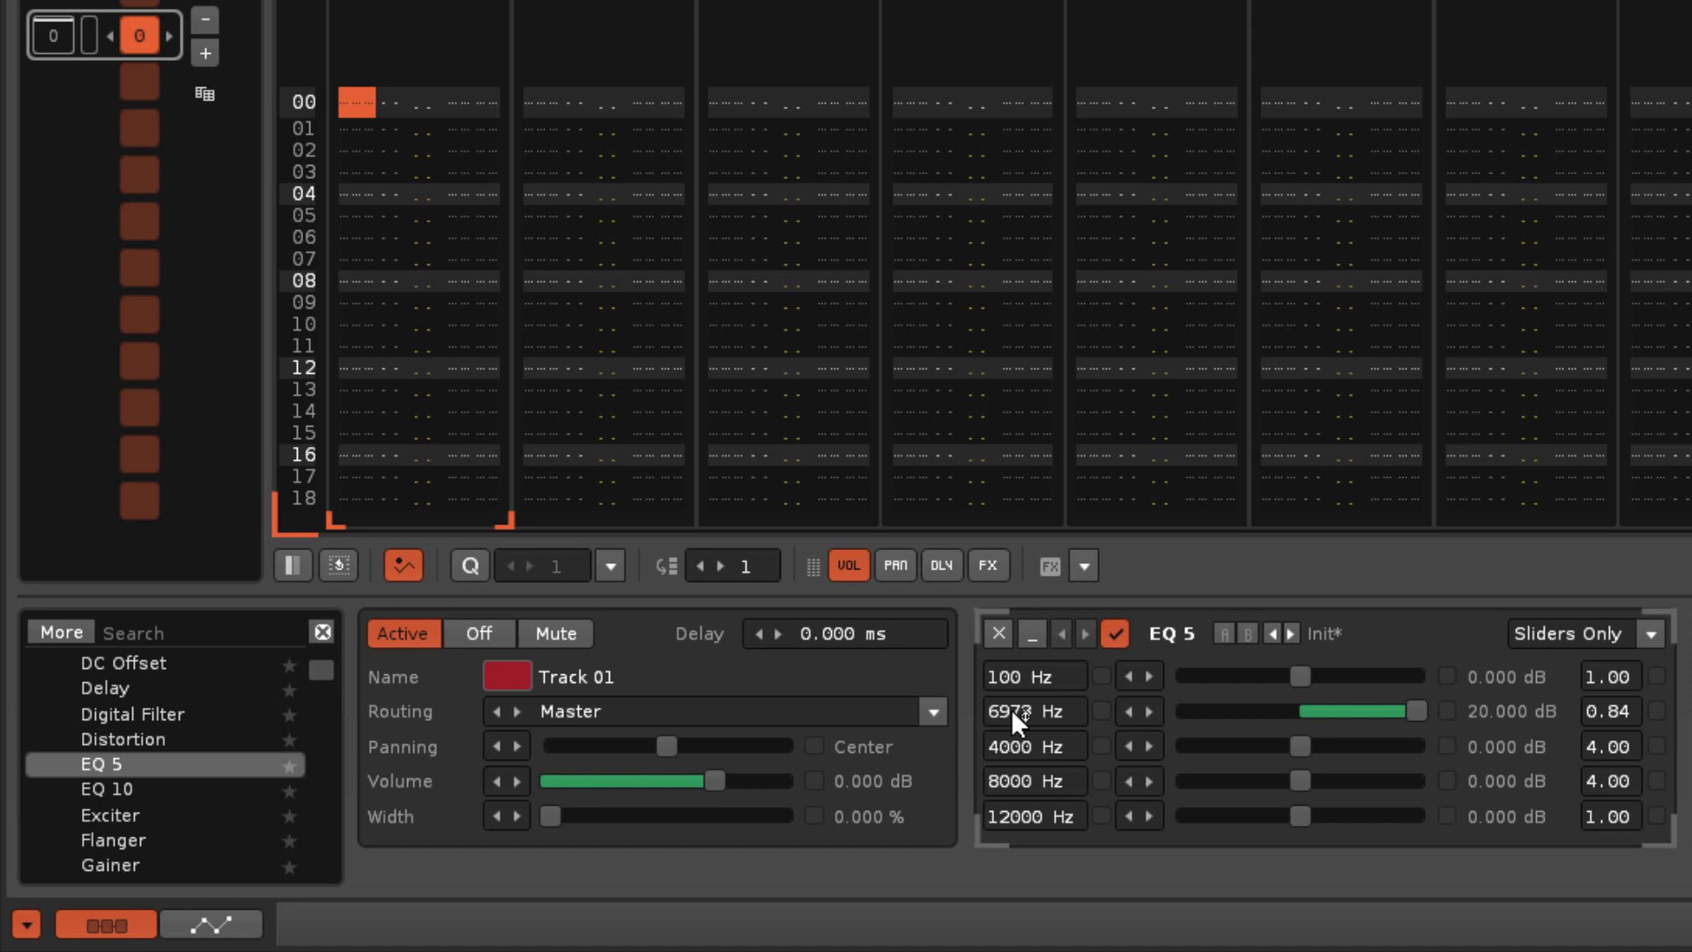
Switch EQ 5 to Graph Only and move band 2's peak to about 835.6 Hz
{"action": "left_click", "coordinate": [1648, 636]}
{"action": "left_click", "coordinate": [1565, 529]}
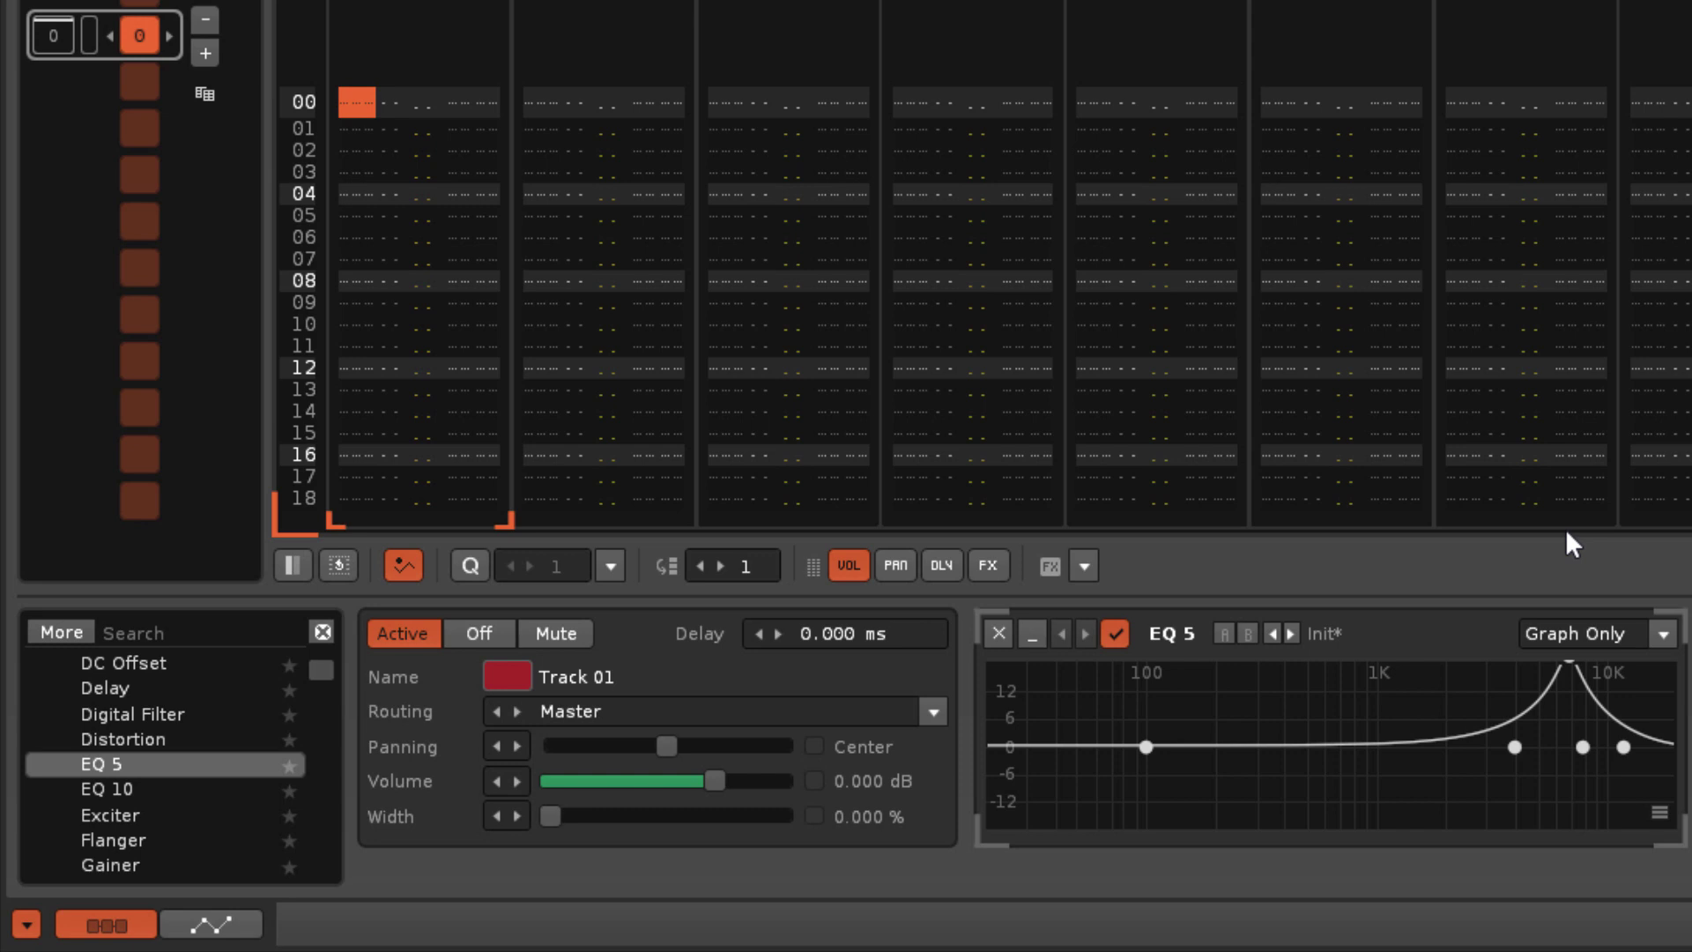
{"action": "mouse_move", "coordinate": [1569, 664]}
{"action": "left_click_drag", "start_coordinate": [1569, 663], "coordinate": [1357, 667]}
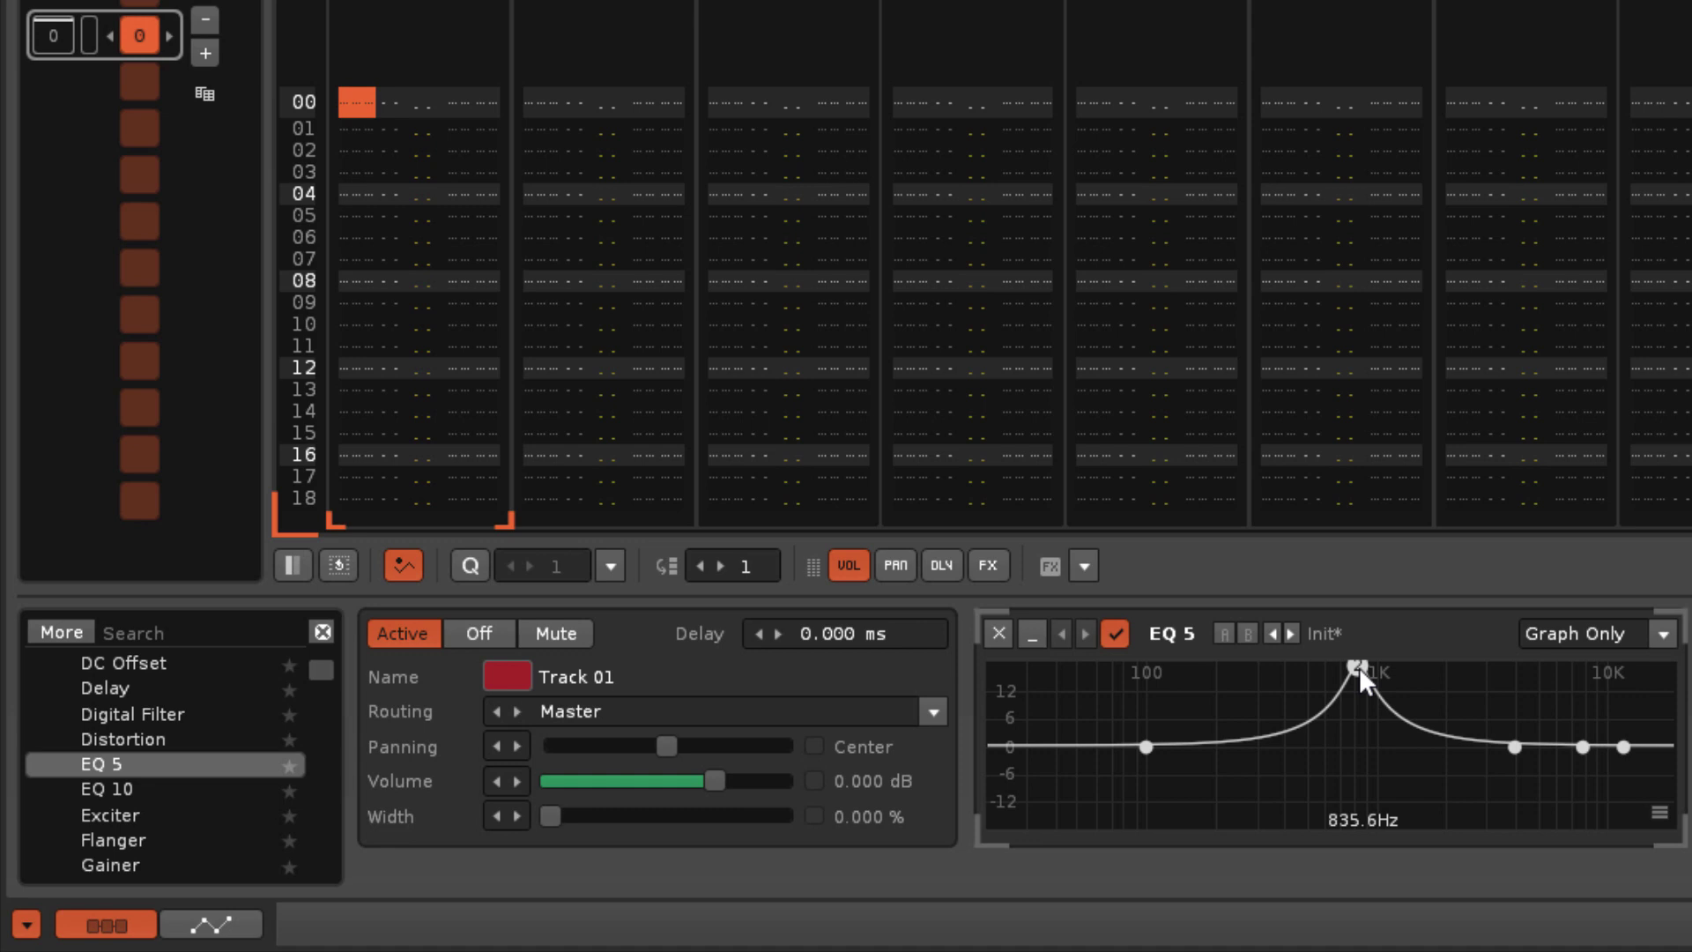
Scroll over band 2's node to adjust its Q width
{"action": "scroll", "coordinate": [1359, 668], "scroll_direction": "down", "scroll_amount": 6}
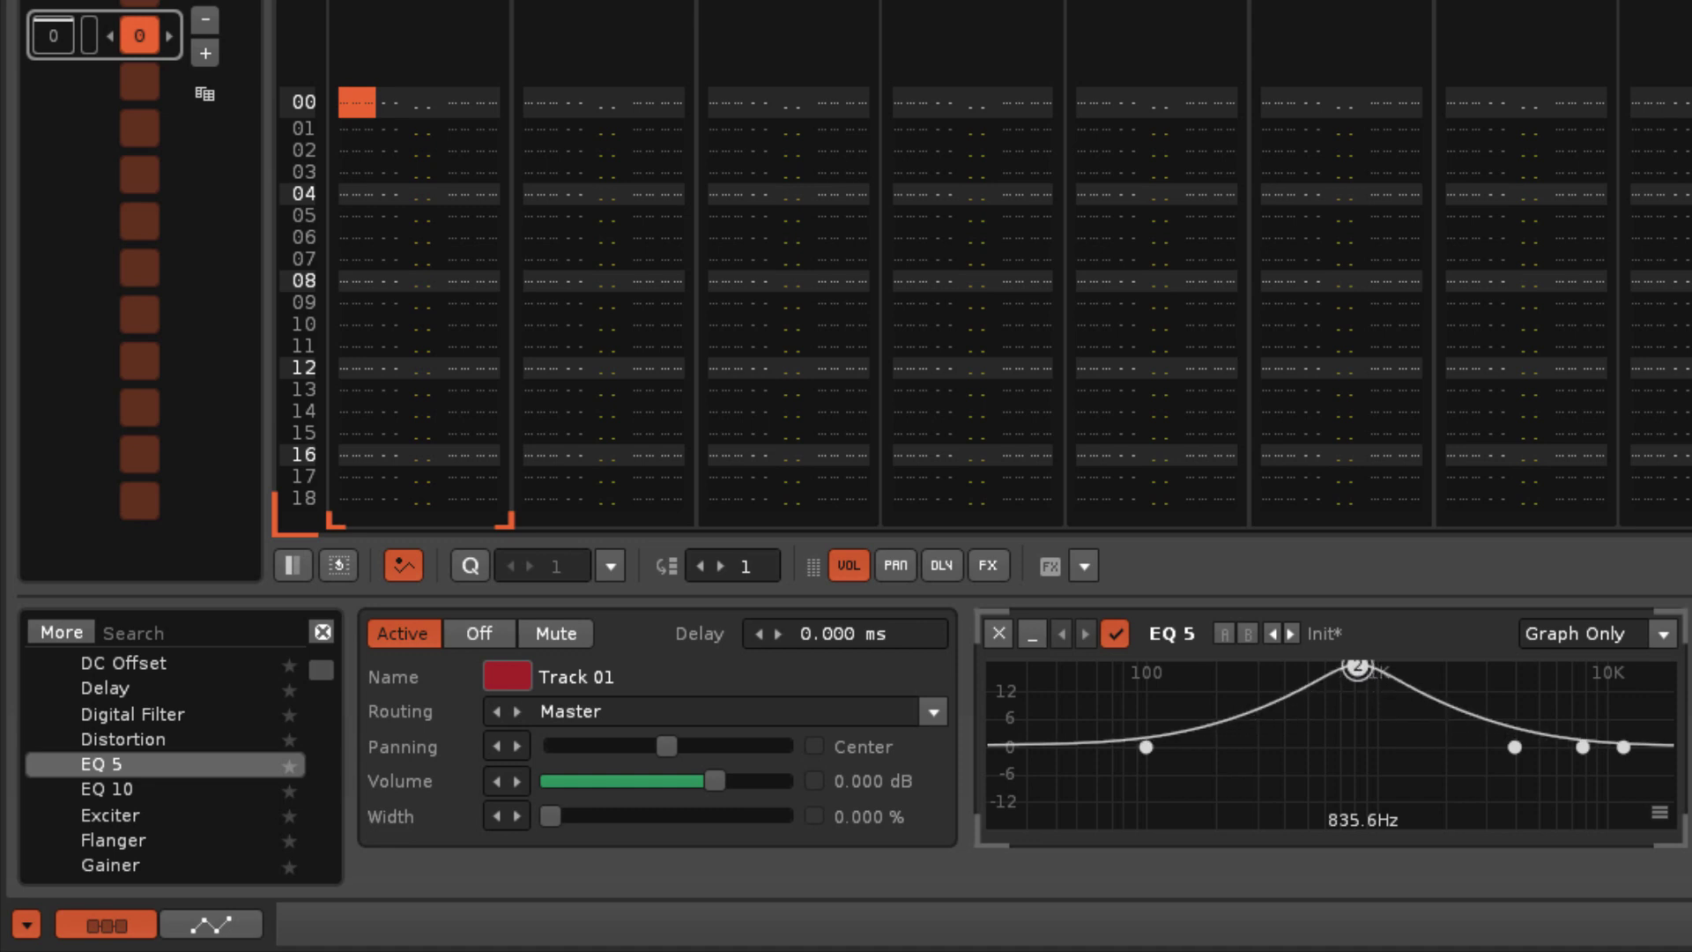
{"action": "scroll", "coordinate": [1358, 667], "scroll_direction": "up", "scroll_amount": 8}
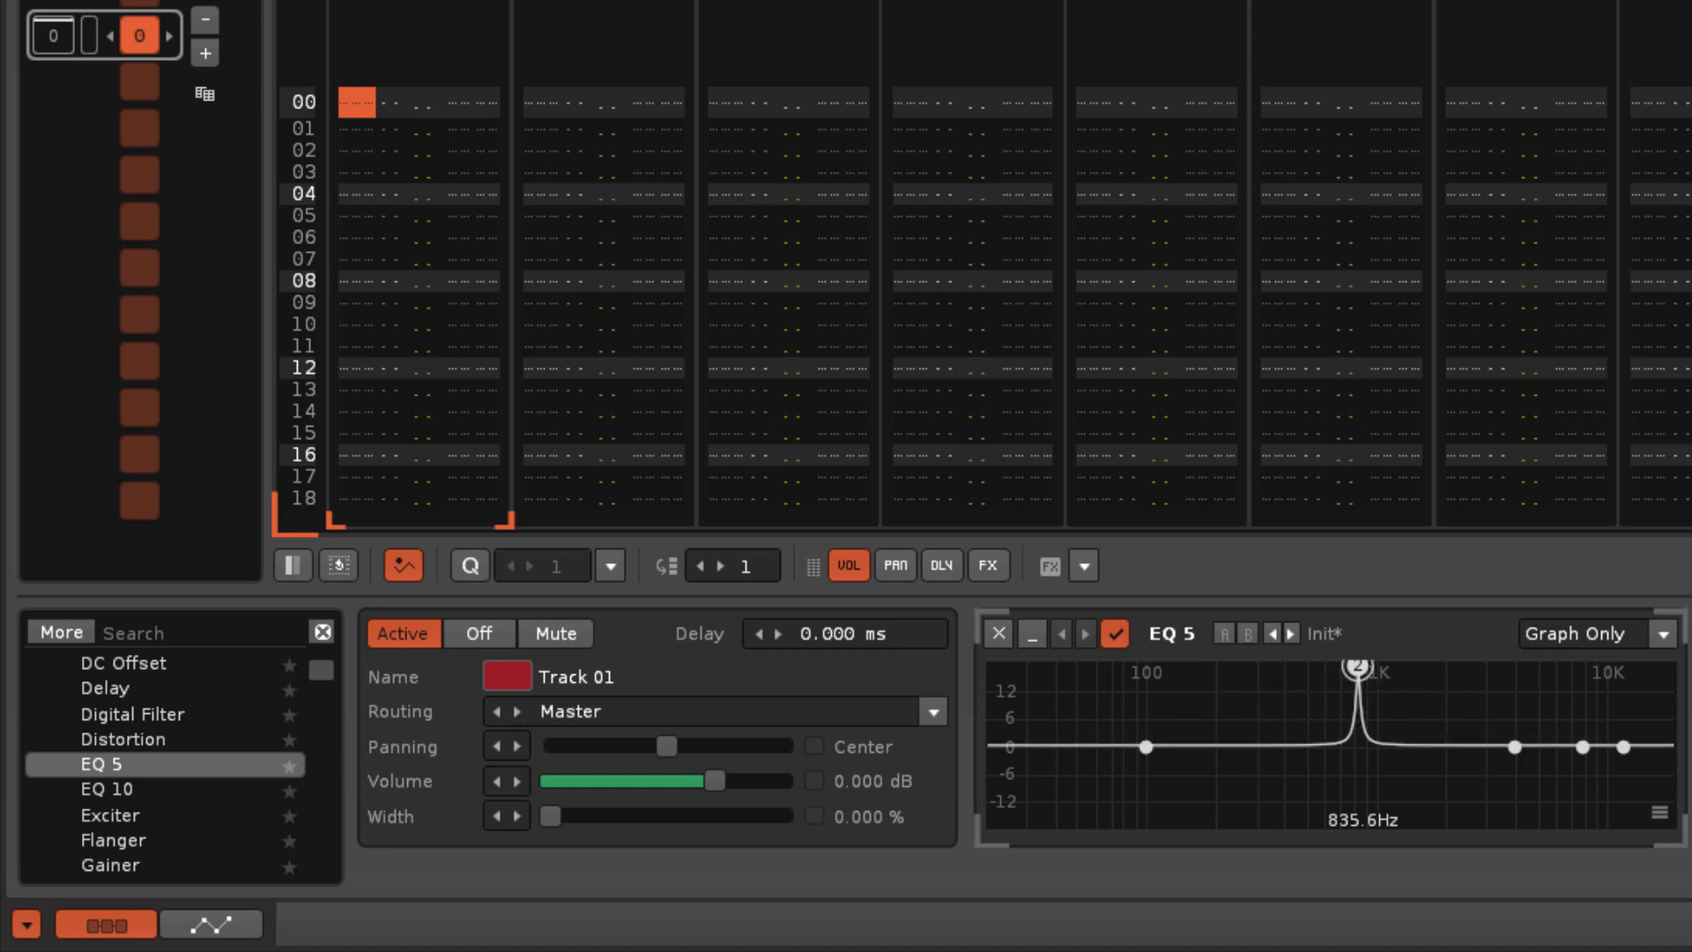
{"action": "scroll", "coordinate": [1357, 667], "scroll_direction": "down", "scroll_amount": 8}
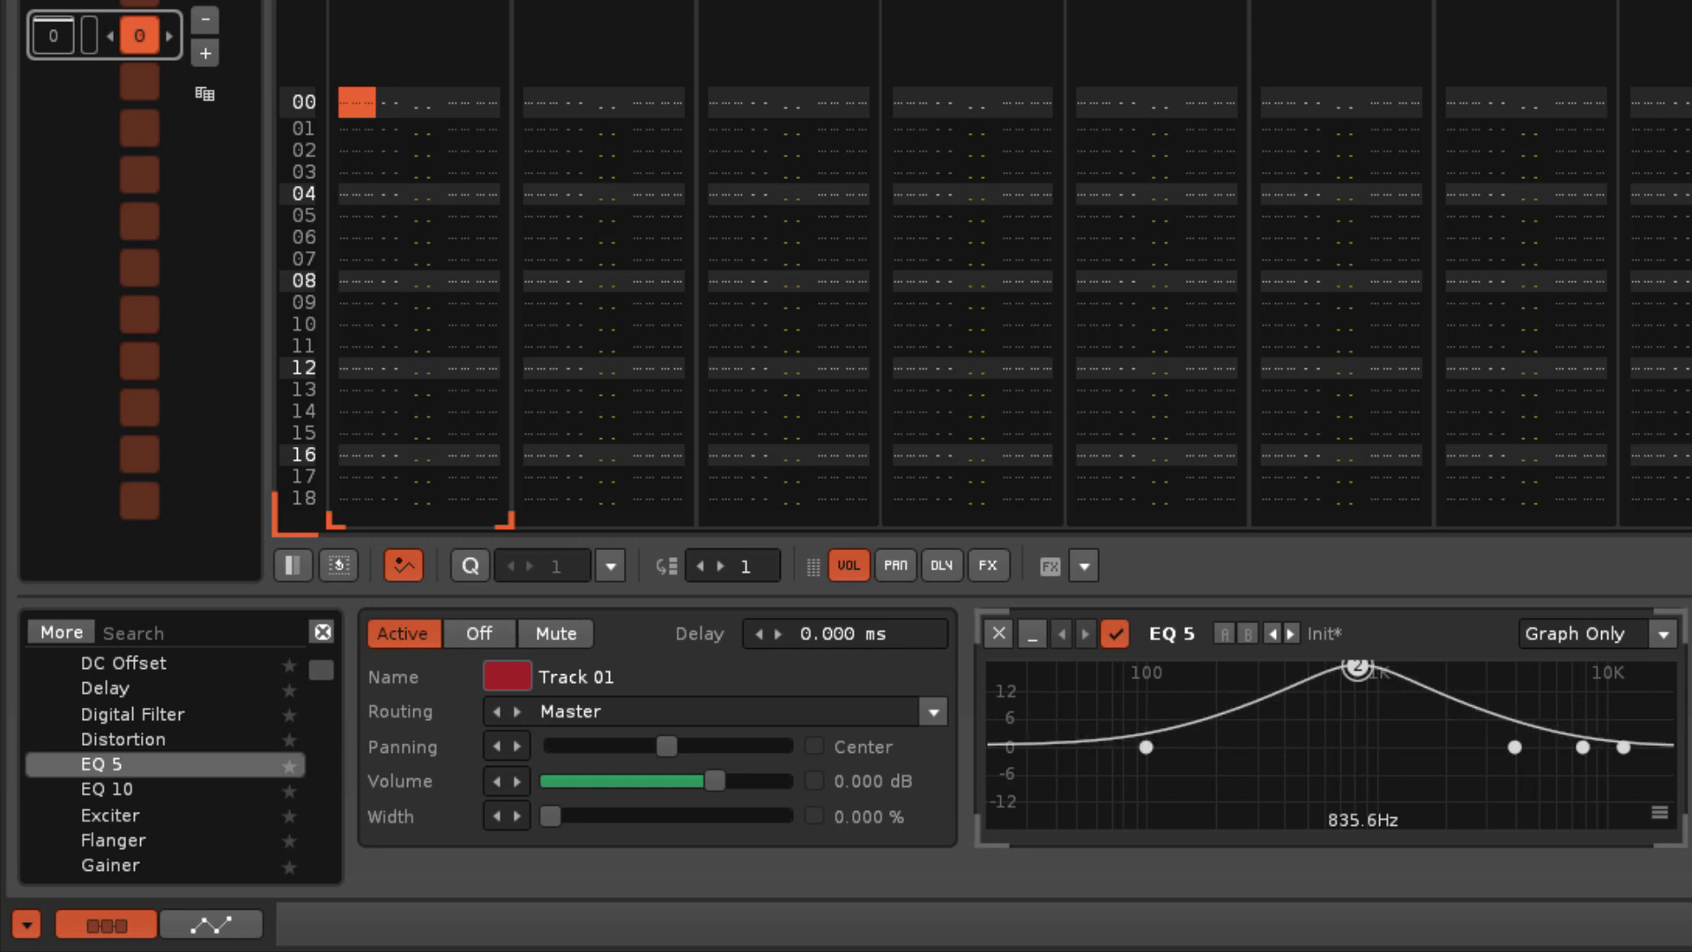
{"action": "scroll", "coordinate": [1358, 668], "scroll_direction": "up", "scroll_amount": 8}
{"action": "scroll", "coordinate": [1358, 667], "scroll_direction": "down", "scroll_amount": 6}
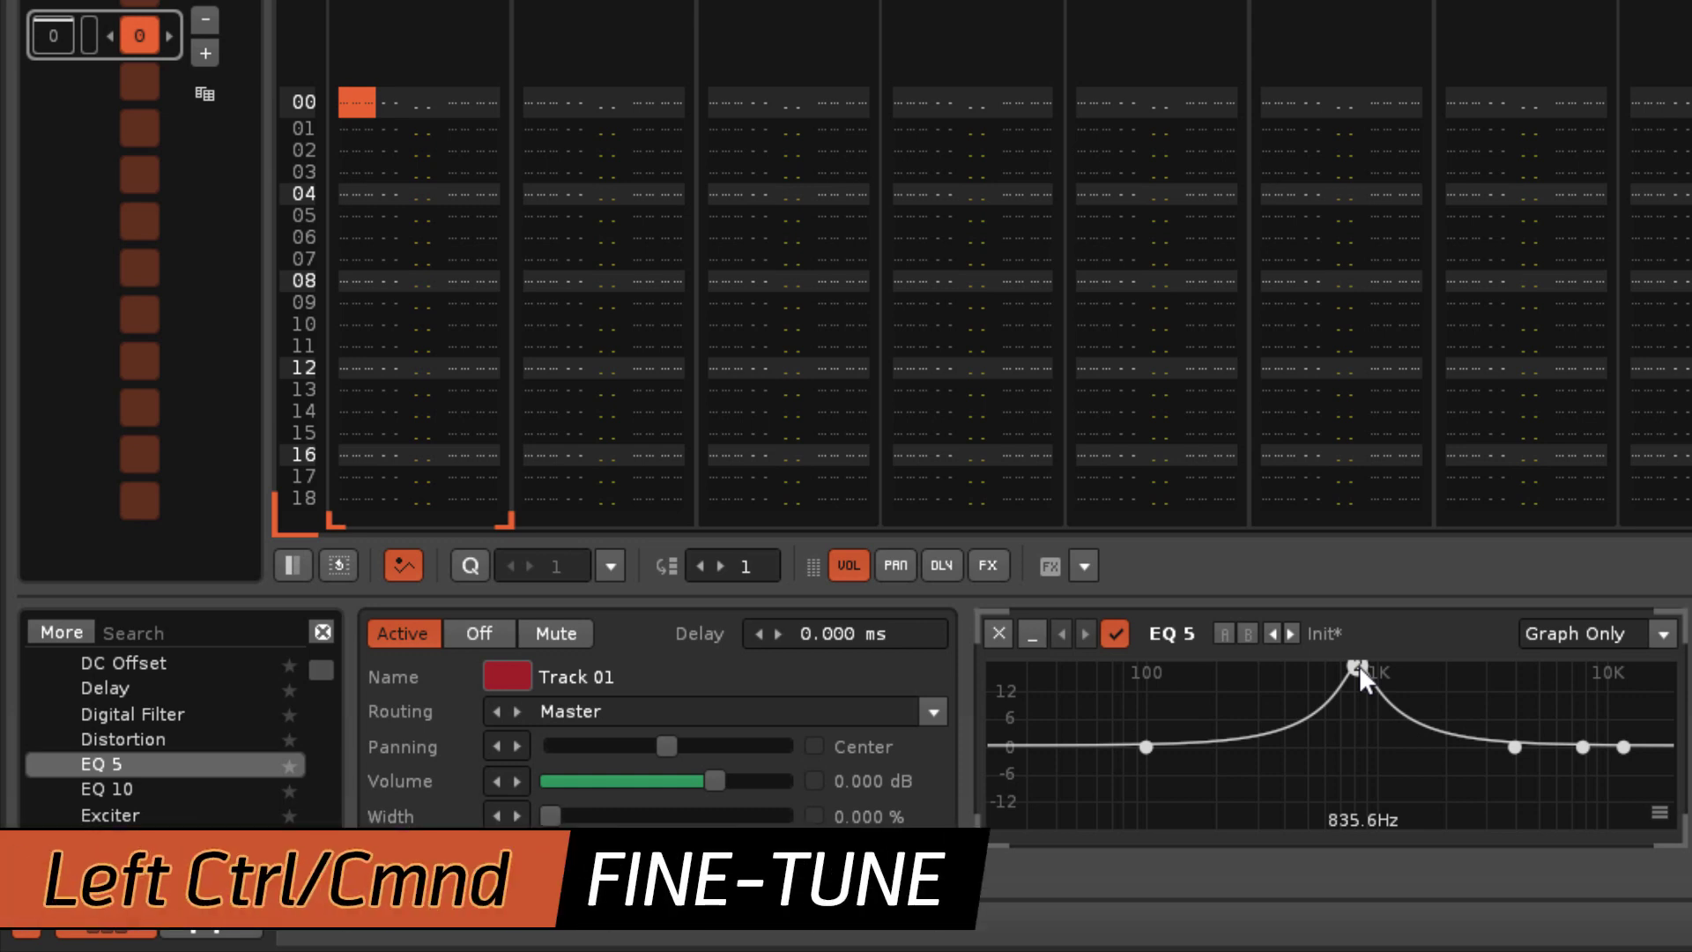
Pull band 2's node down to cut about 12 dB at 667 Hz
{"action": "left_click_drag", "start_coordinate": [1359, 665], "coordinate": [1336, 792]}
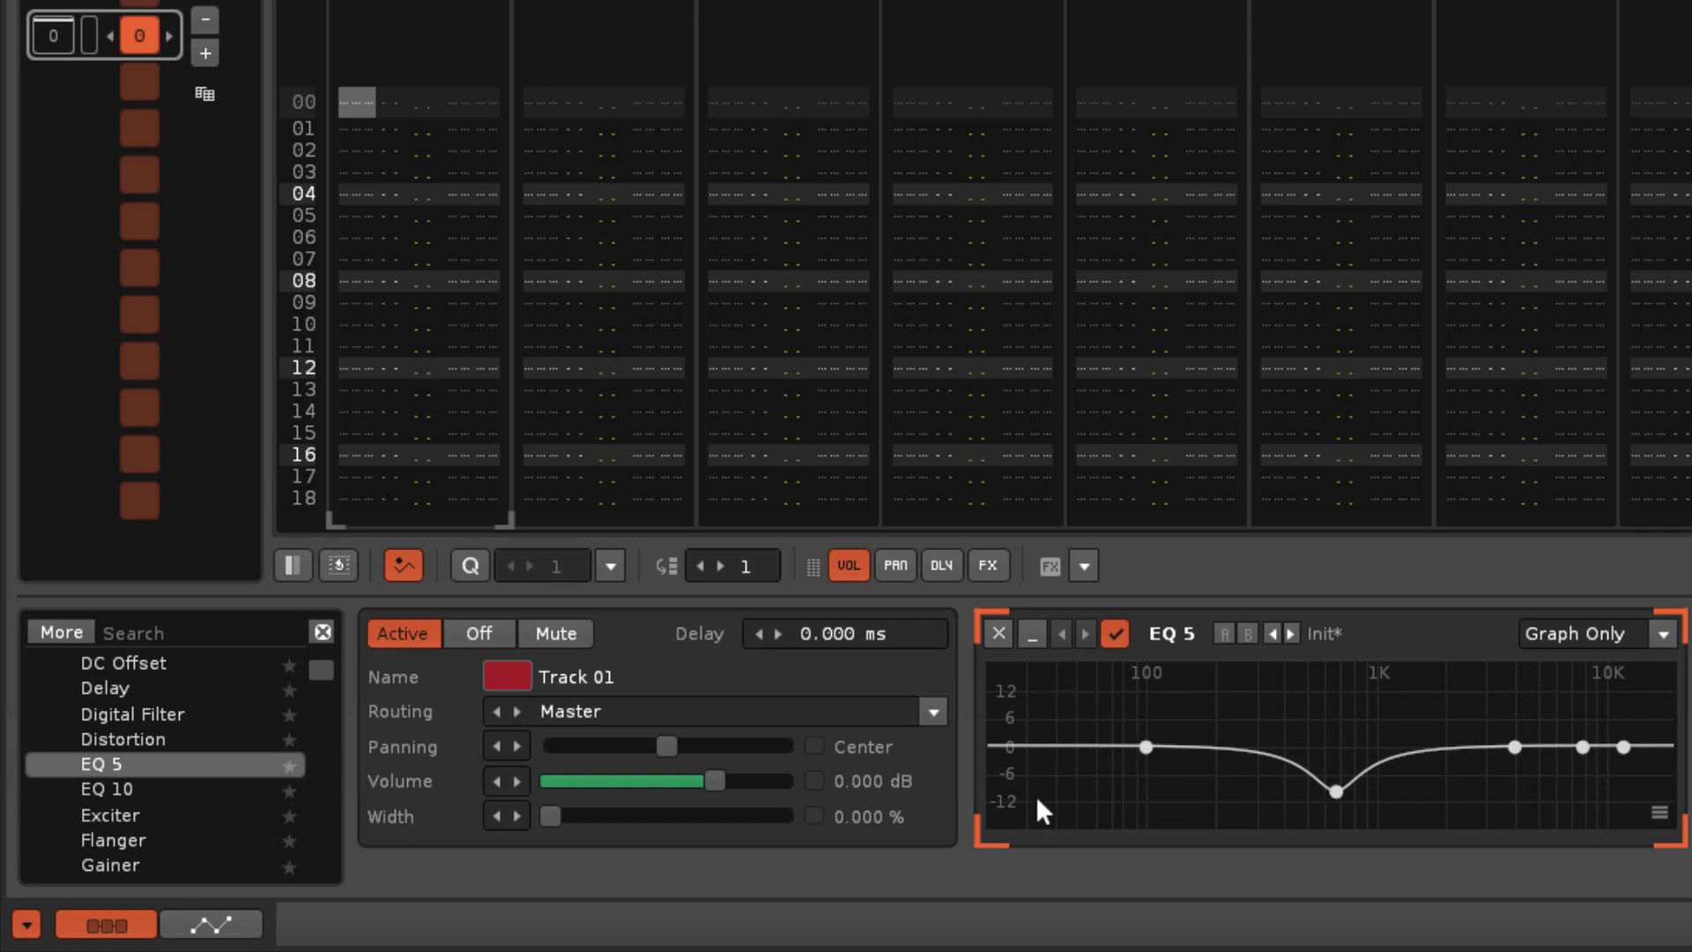
Try the graph's -3 to 3 dB range, then reset the dB range back to default
{"action": "left_click", "coordinate": [1659, 812]}
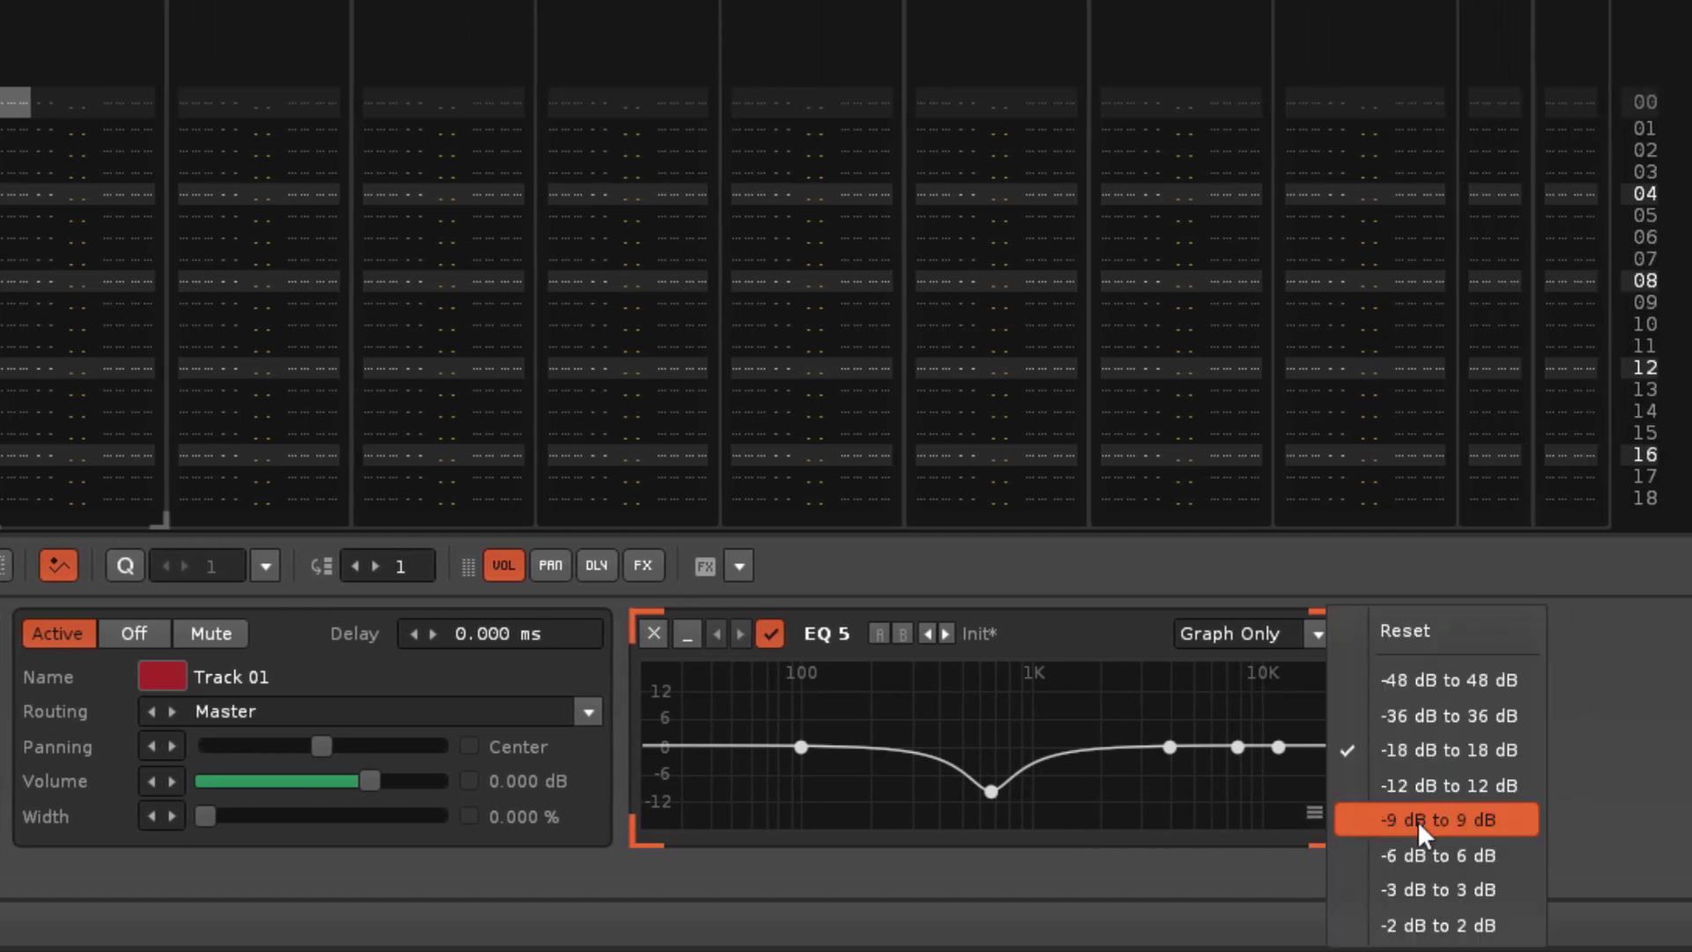
{"action": "left_click", "coordinate": [1447, 889]}
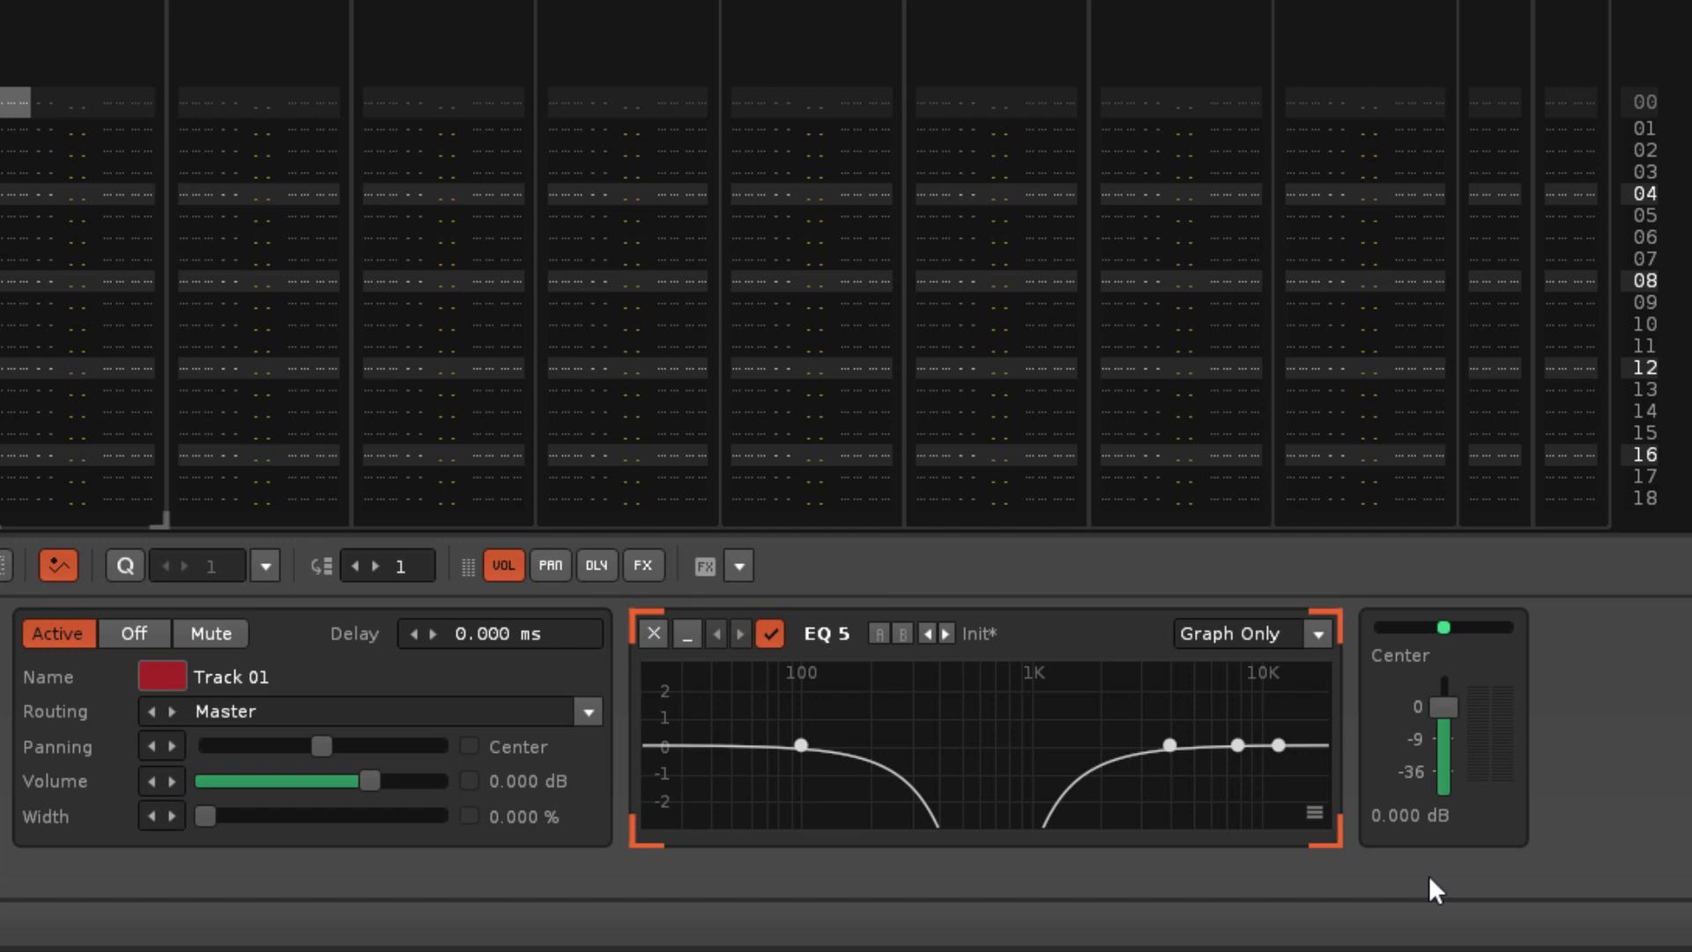
{"action": "left_click", "coordinate": [1325, 813]}
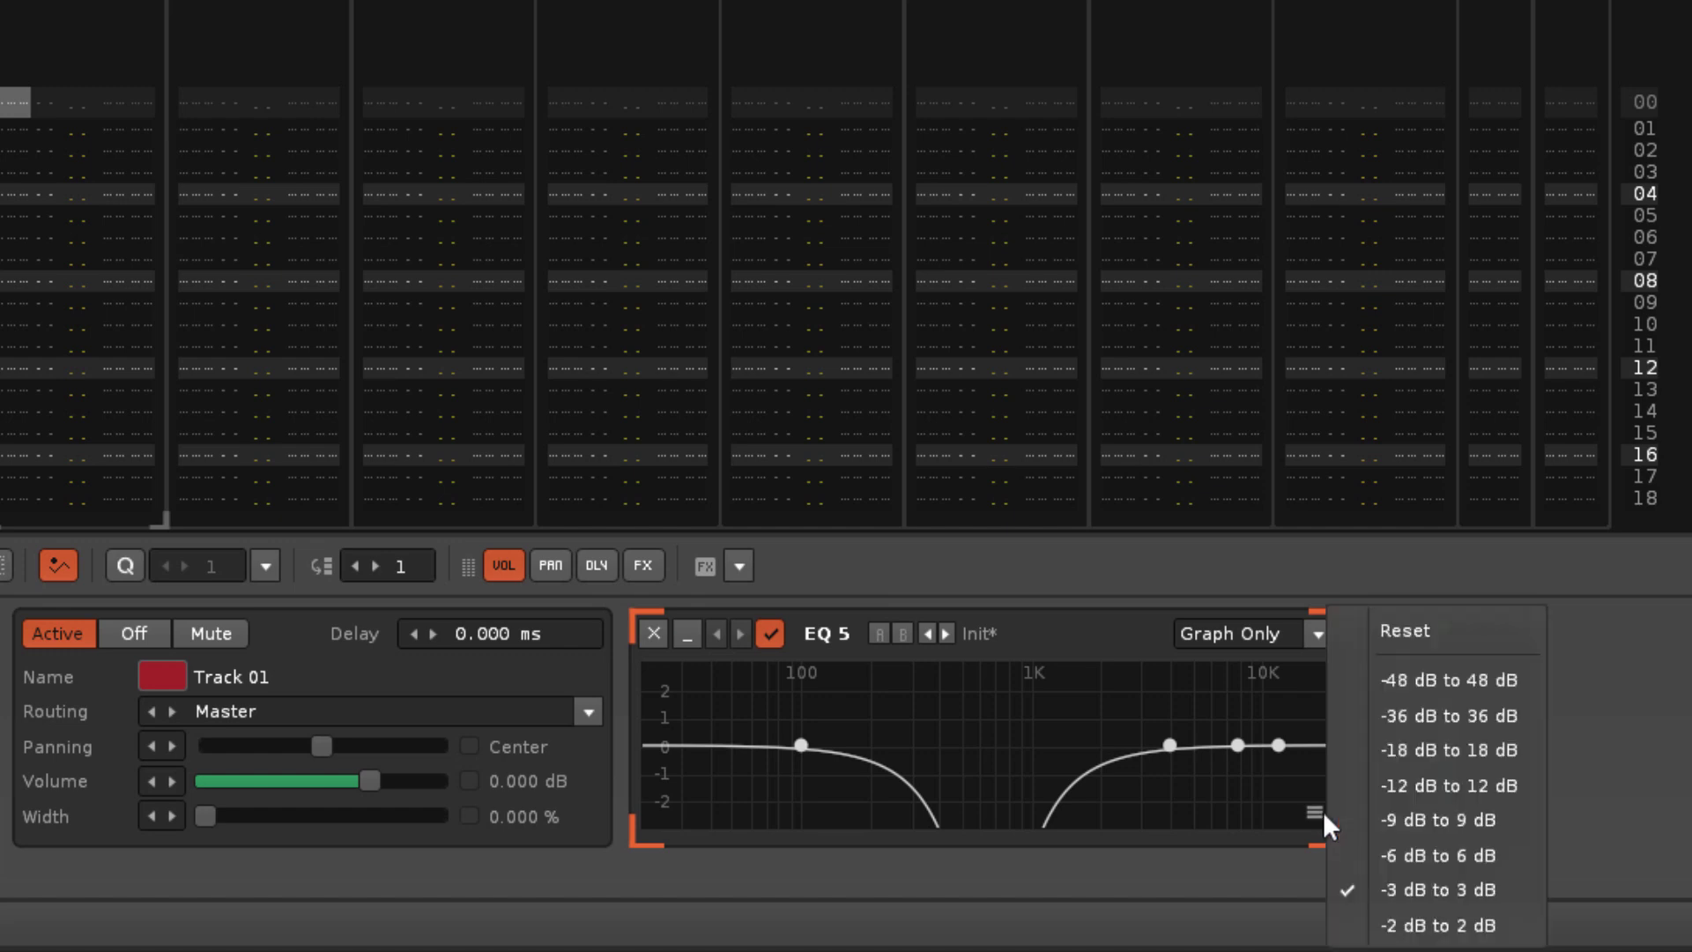
Reset EQ 5 to a flat curve and show it in Full Display with sliders
{"action": "left_click", "coordinate": [1475, 637]}
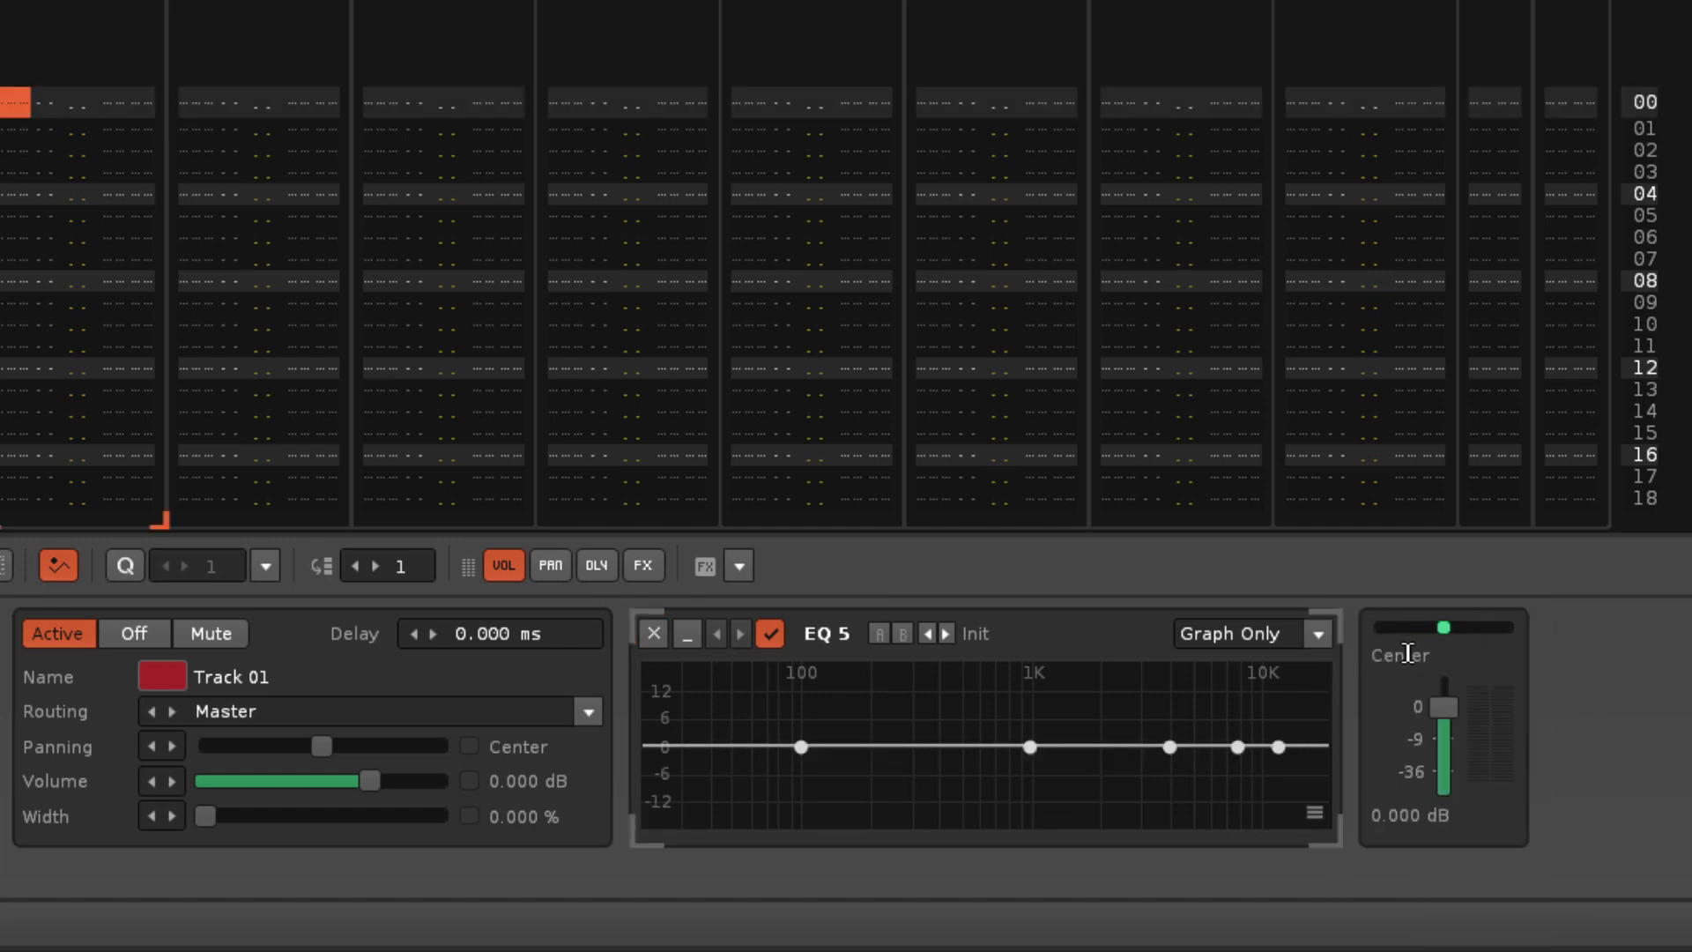
{"action": "left_click", "coordinate": [1317, 633]}
{"action": "left_click", "coordinate": [1278, 603]}
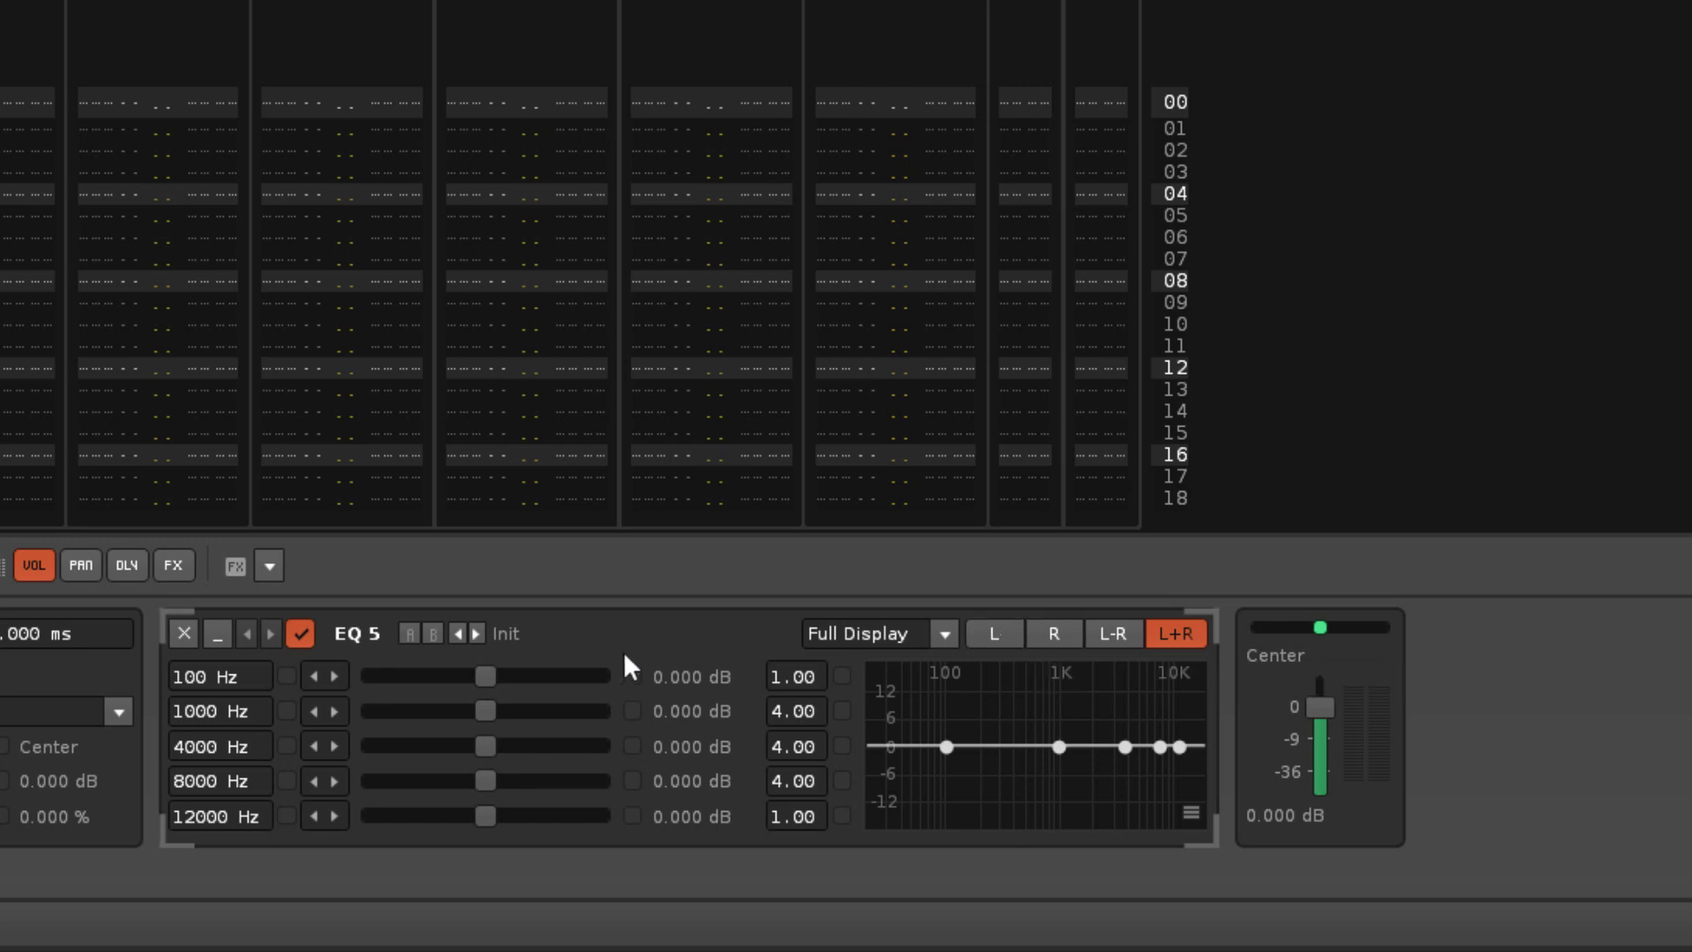
Load the Stereo Field Reverse preset onto EQ 5
{"action": "left_click", "coordinate": [519, 629]}
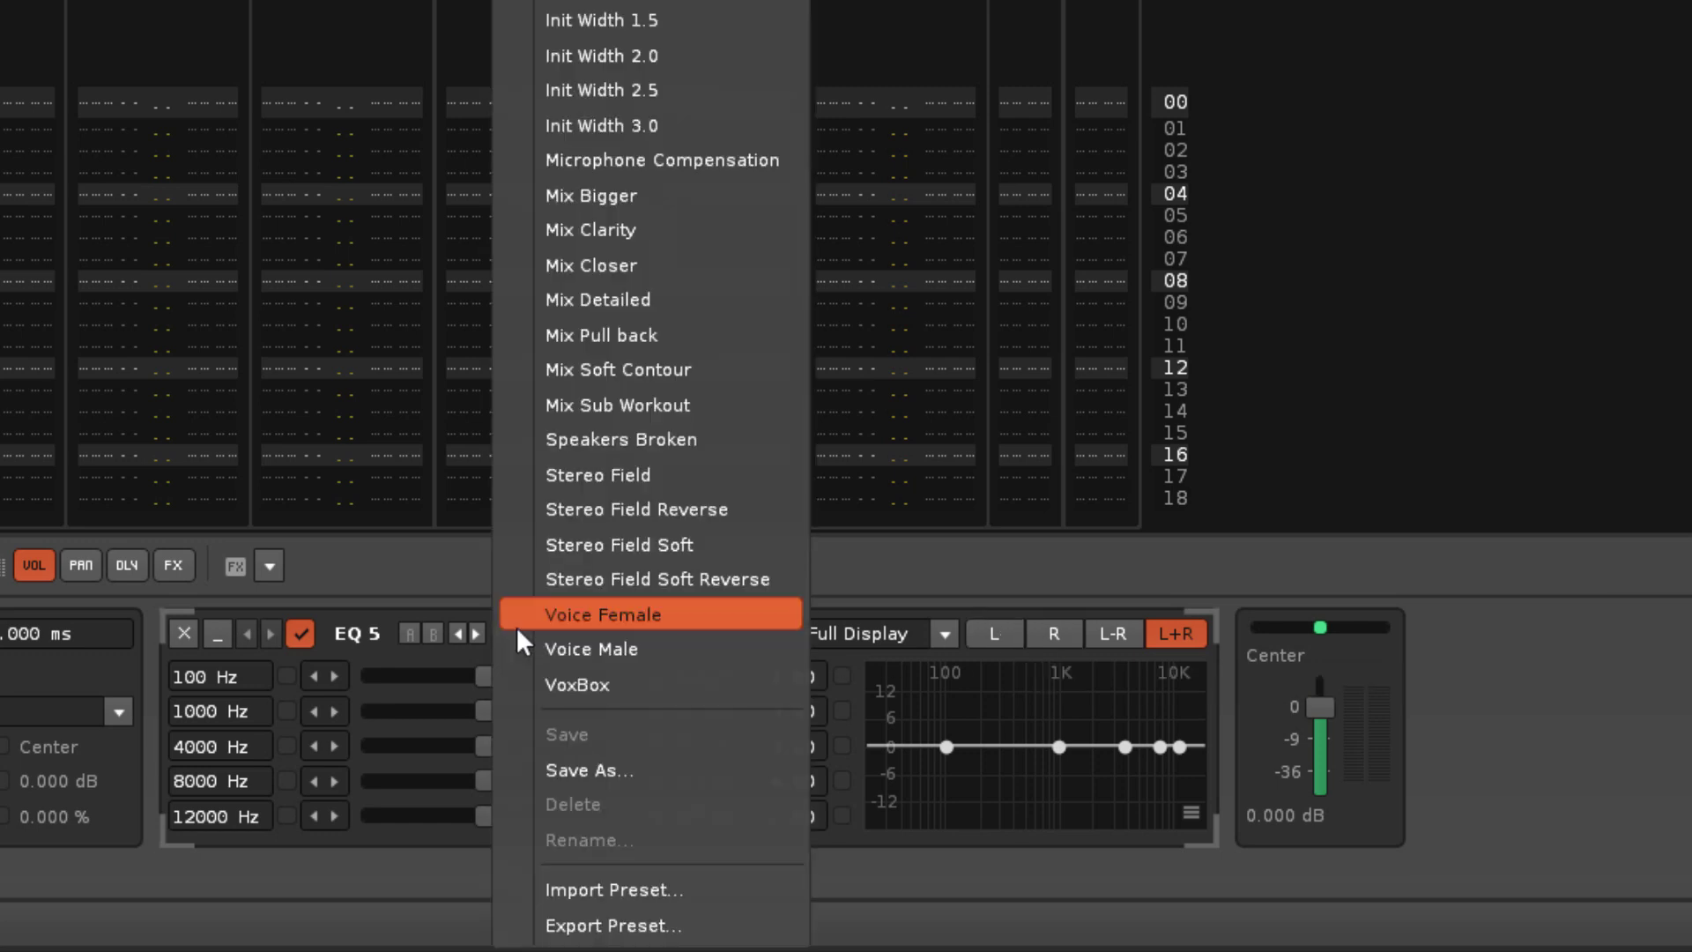
{"action": "left_click", "coordinate": [715, 509]}
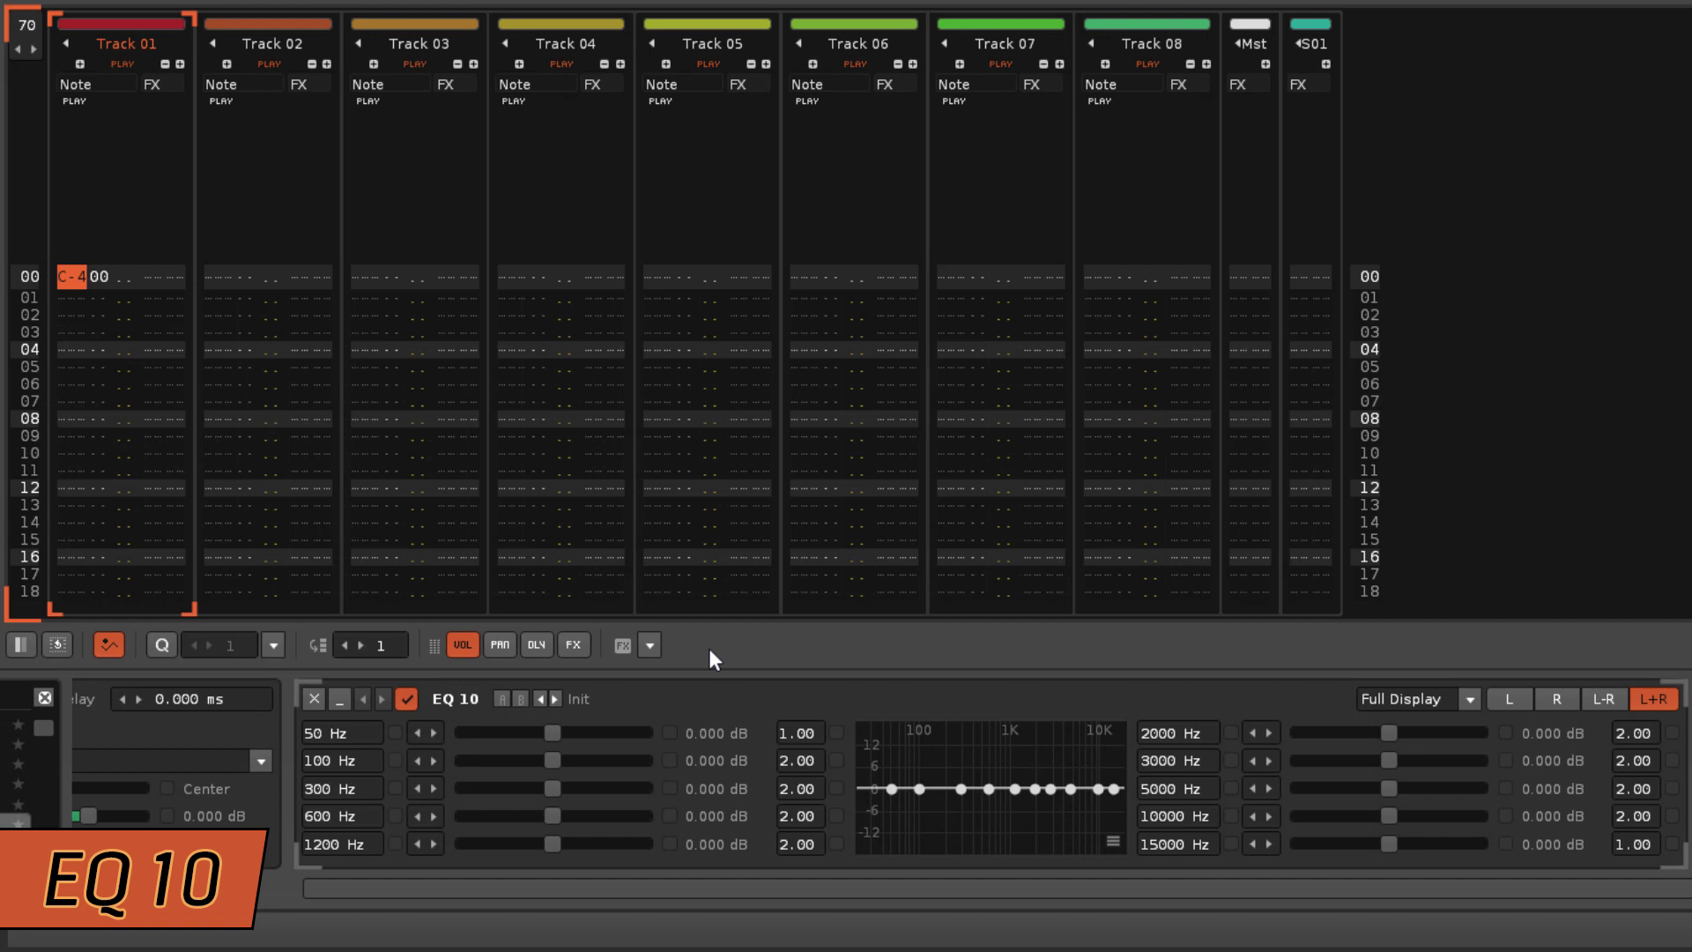
Start playback and audition EQ 10 presets Inverse Stereo Fat, Resonant Boost, then Resonant Cut
{"action": "key", "text": "space"}
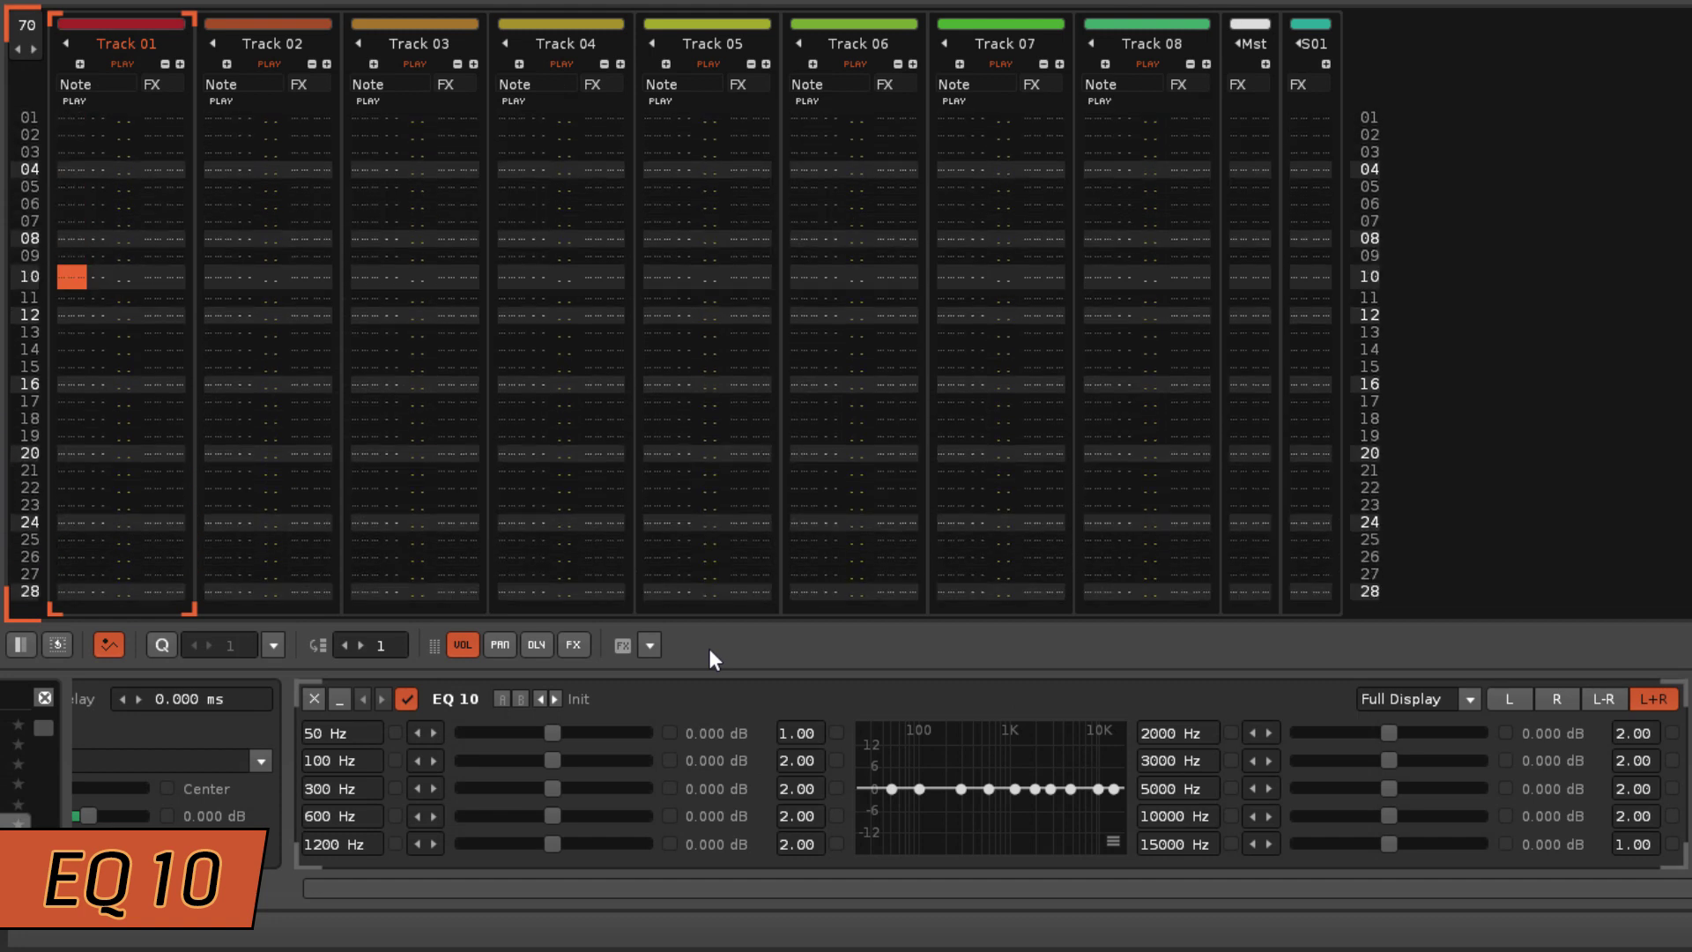
{"action": "left_click", "coordinate": [574, 697]}
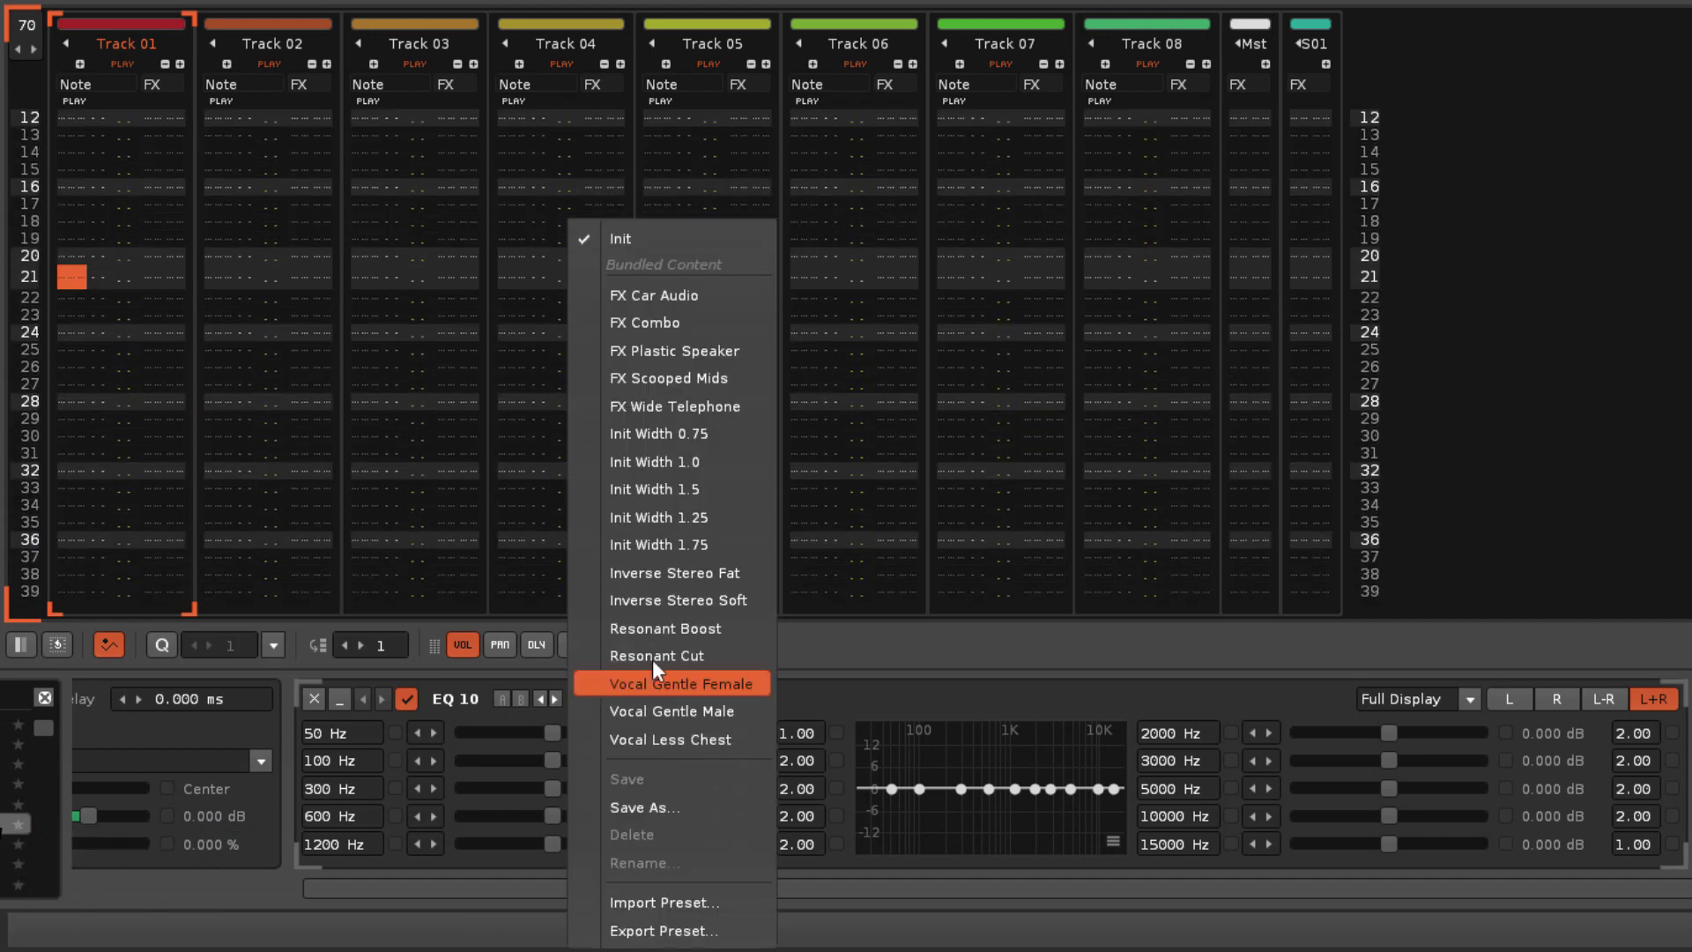
{"action": "left_click", "coordinate": [653, 574]}
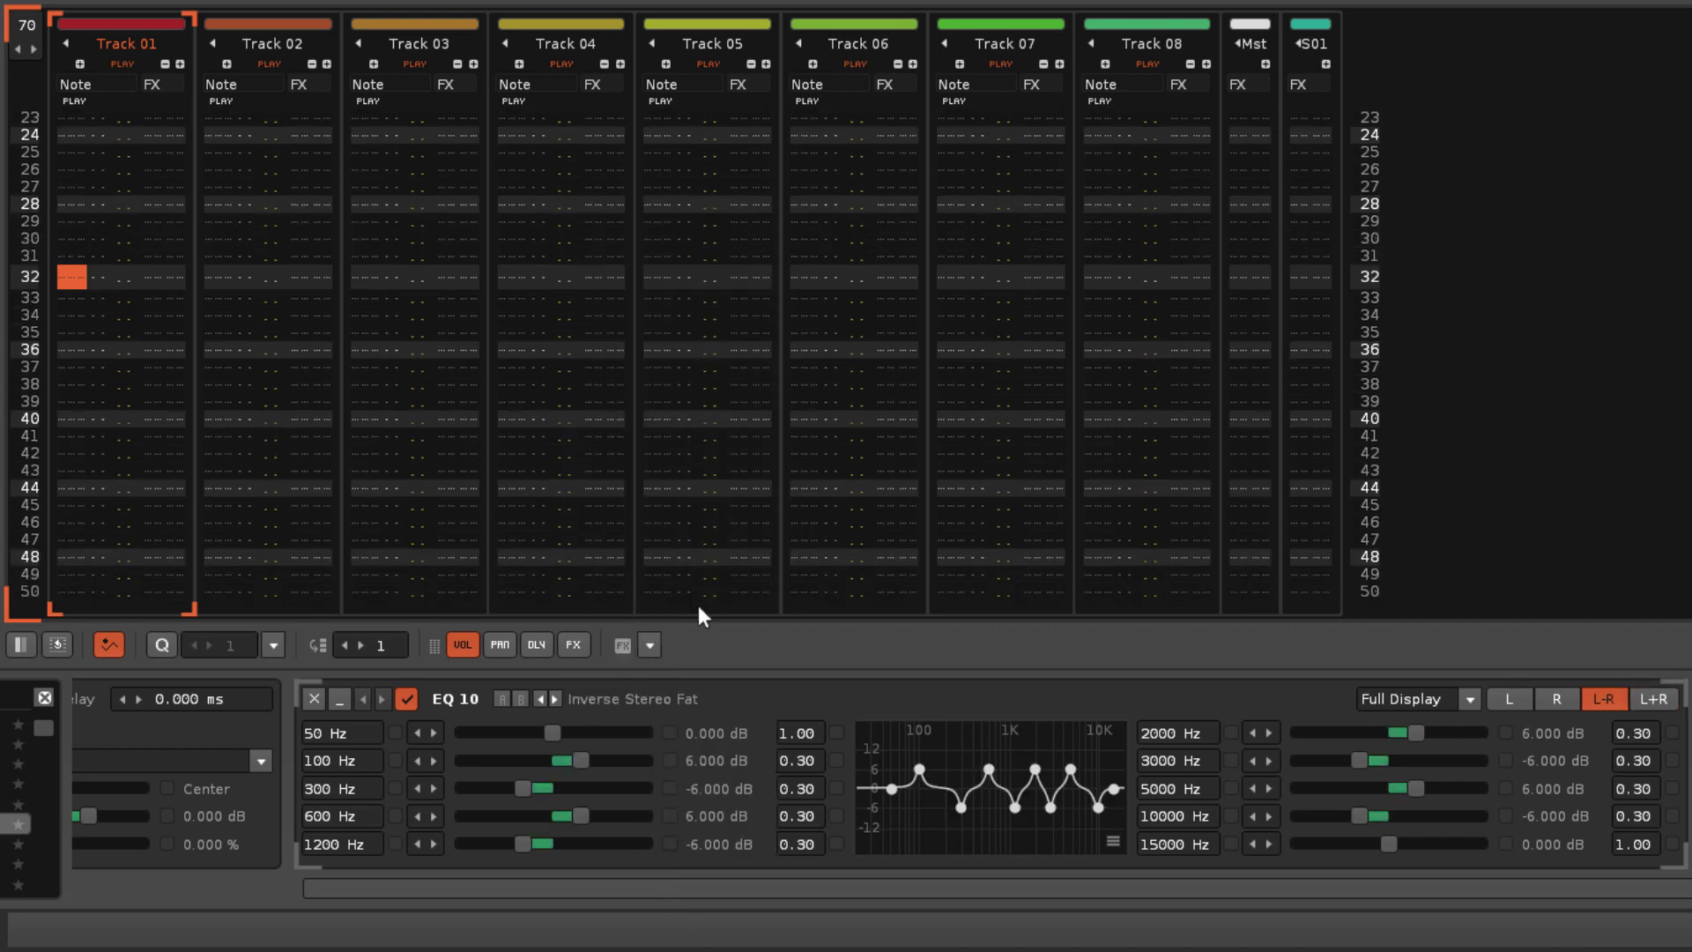
{"action": "left_click", "coordinate": [657, 700]}
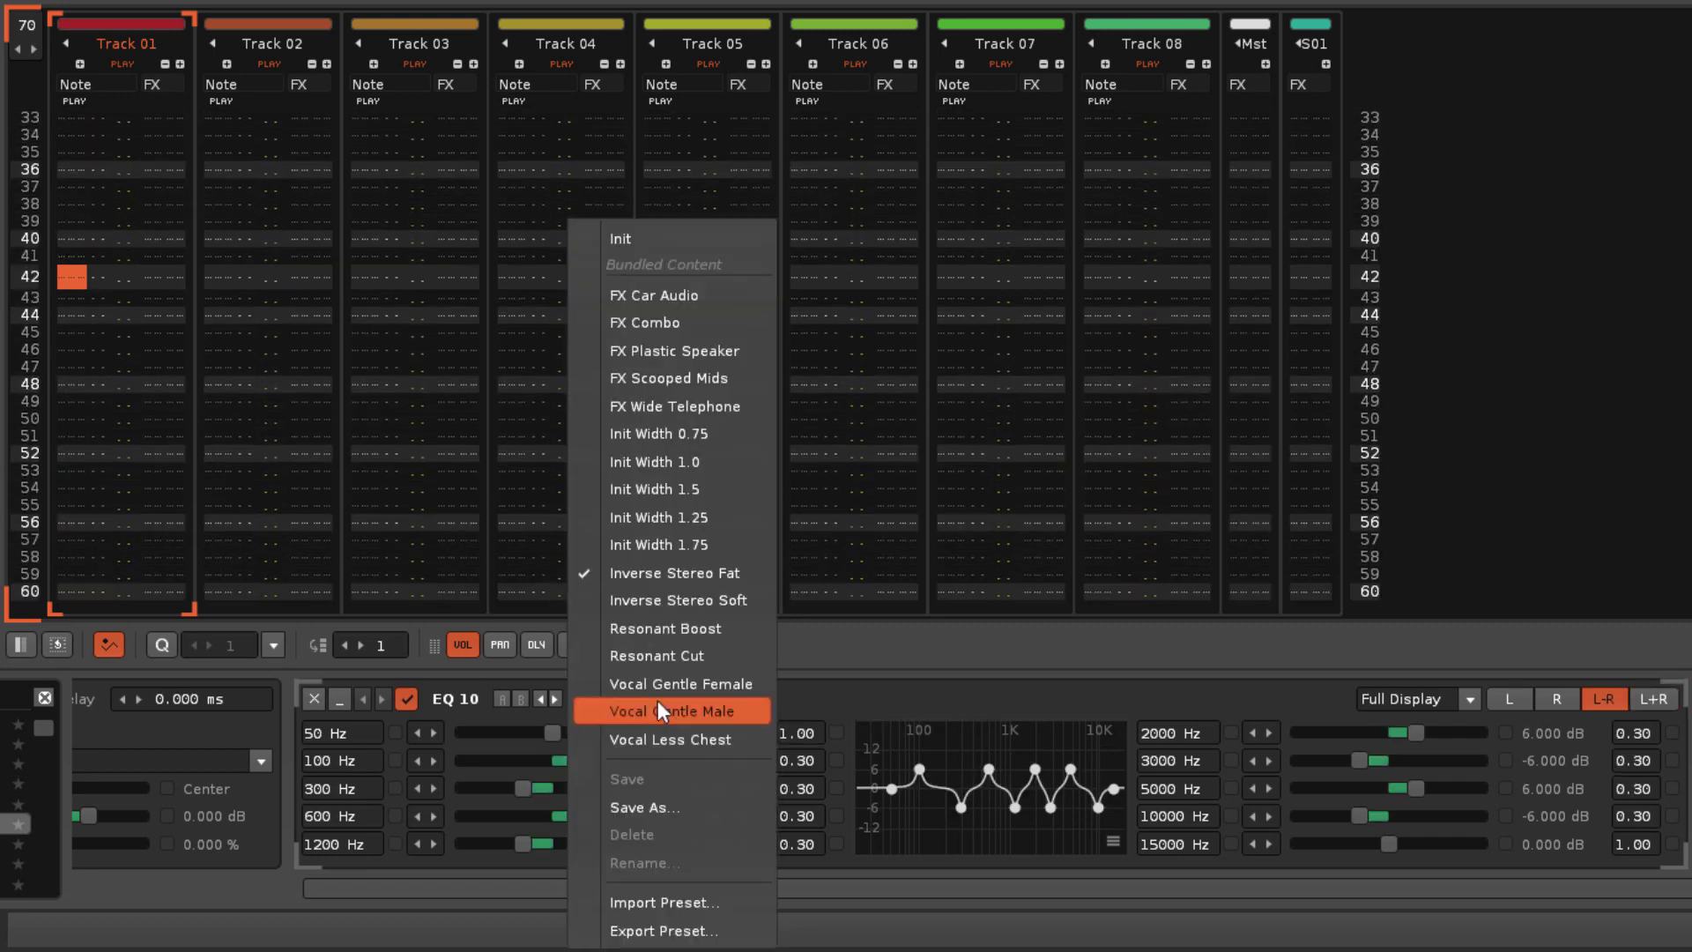
{"action": "left_click", "coordinate": [690, 631]}
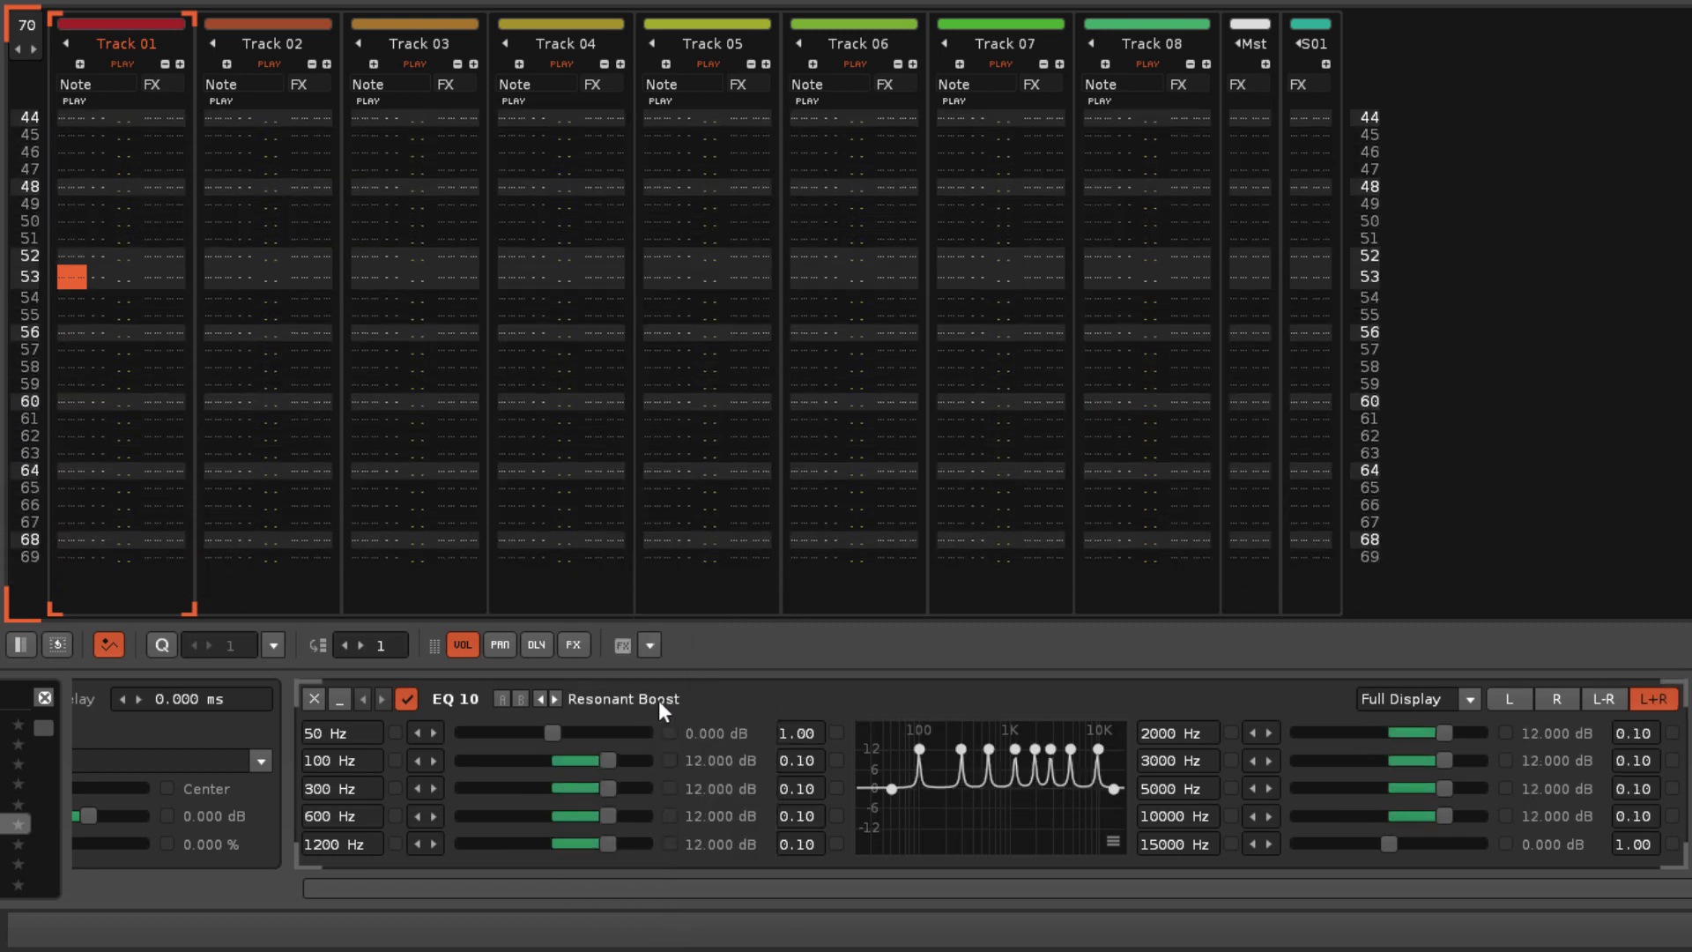
{"action": "left_click", "coordinate": [658, 700]}
{"action": "left_click", "coordinate": [684, 658]}
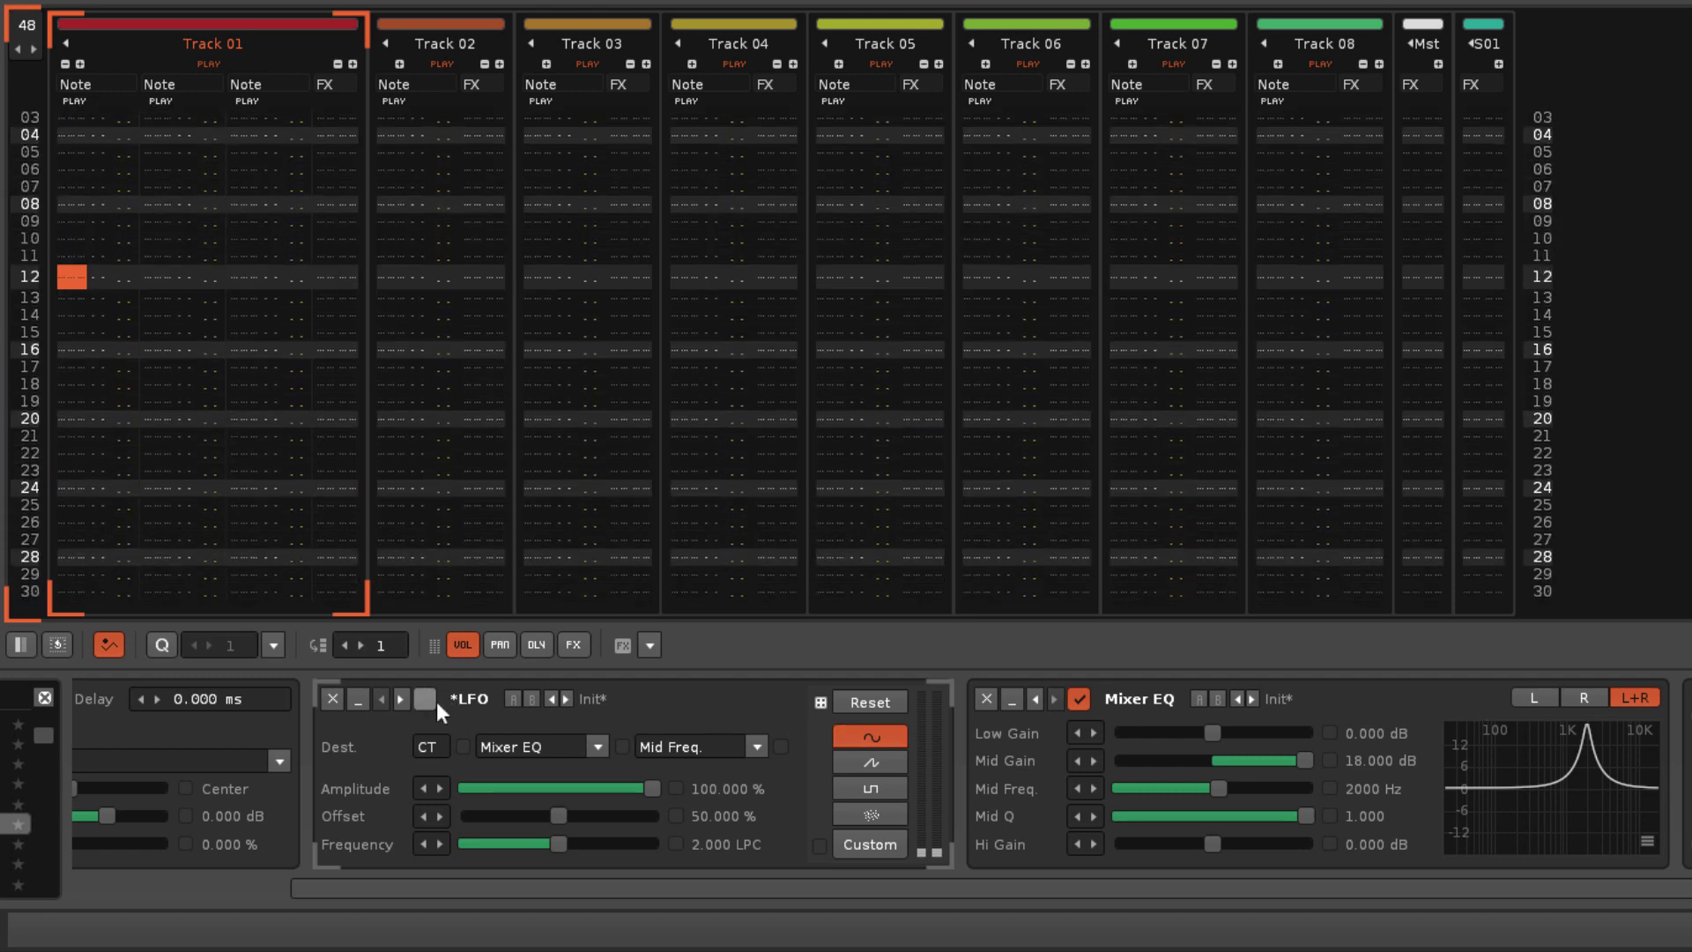
Enable the LFO on Mixer EQ Mid Freq and set its rate to 3.086 LPC
{"action": "left_click", "coordinate": [430, 701]}
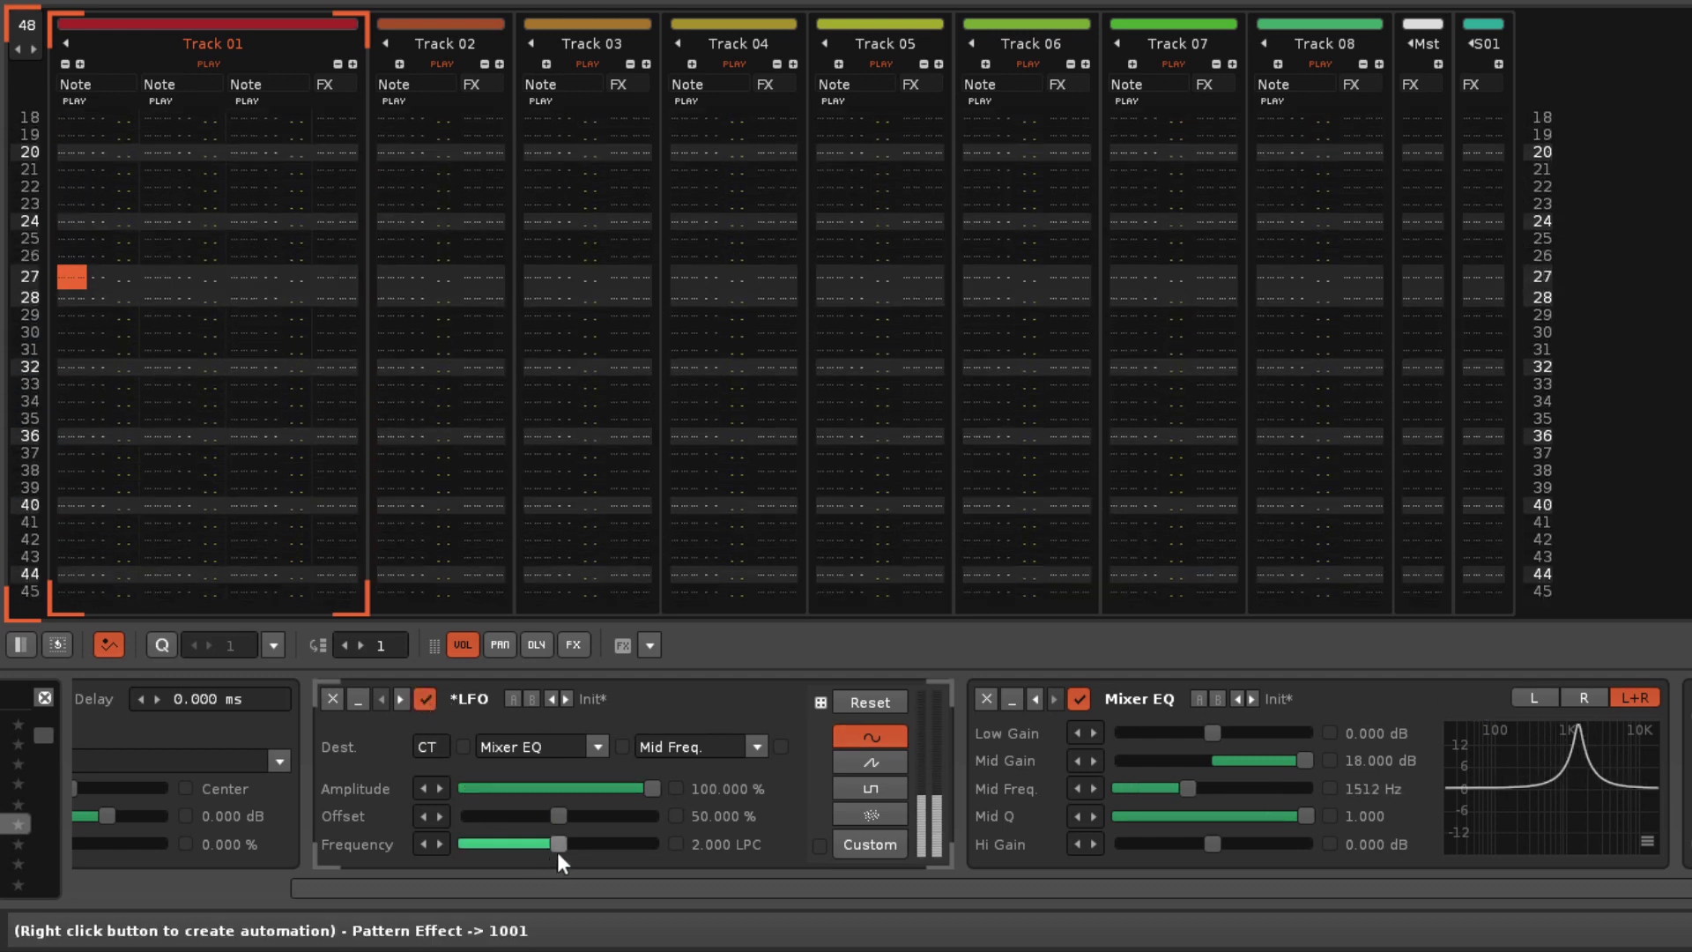
{"action": "left_click_drag", "start_coordinate": [559, 845], "coordinate": [657, 844]}
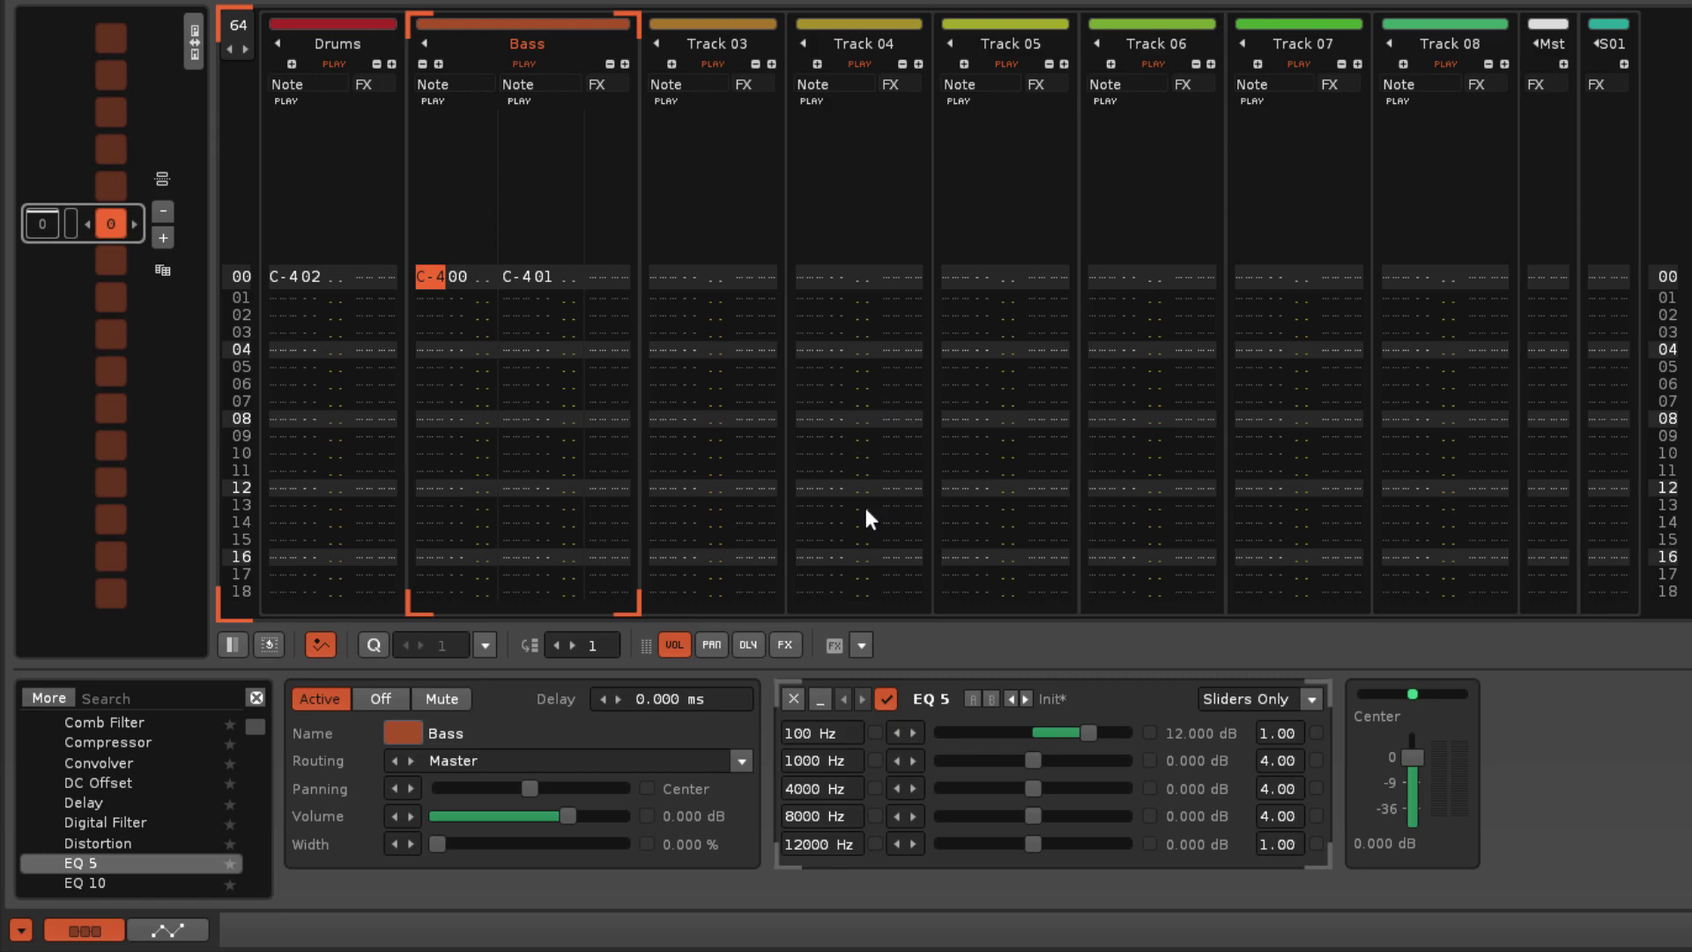
Select the Drums track to reveal its Signal Follower device
{"action": "left_click", "coordinate": [325, 44]}
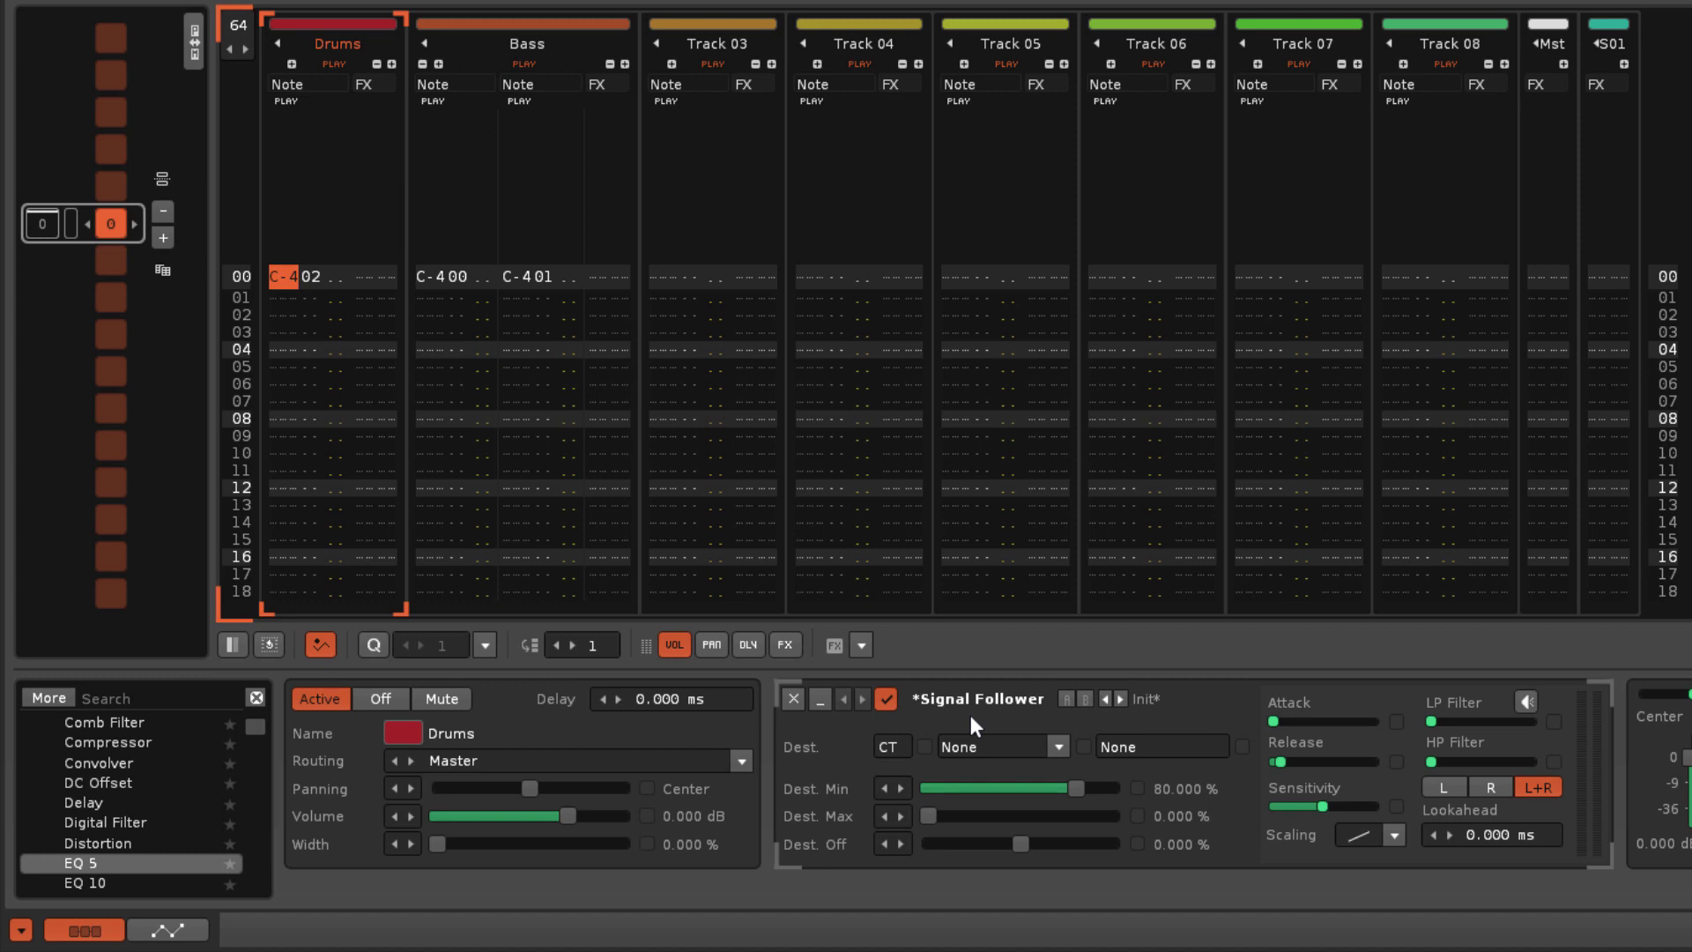
Route the Signal Follower to 02: Bass, EQ 5, Gain 1 (100 Hz)
{"action": "left_click", "coordinate": [897, 745]}
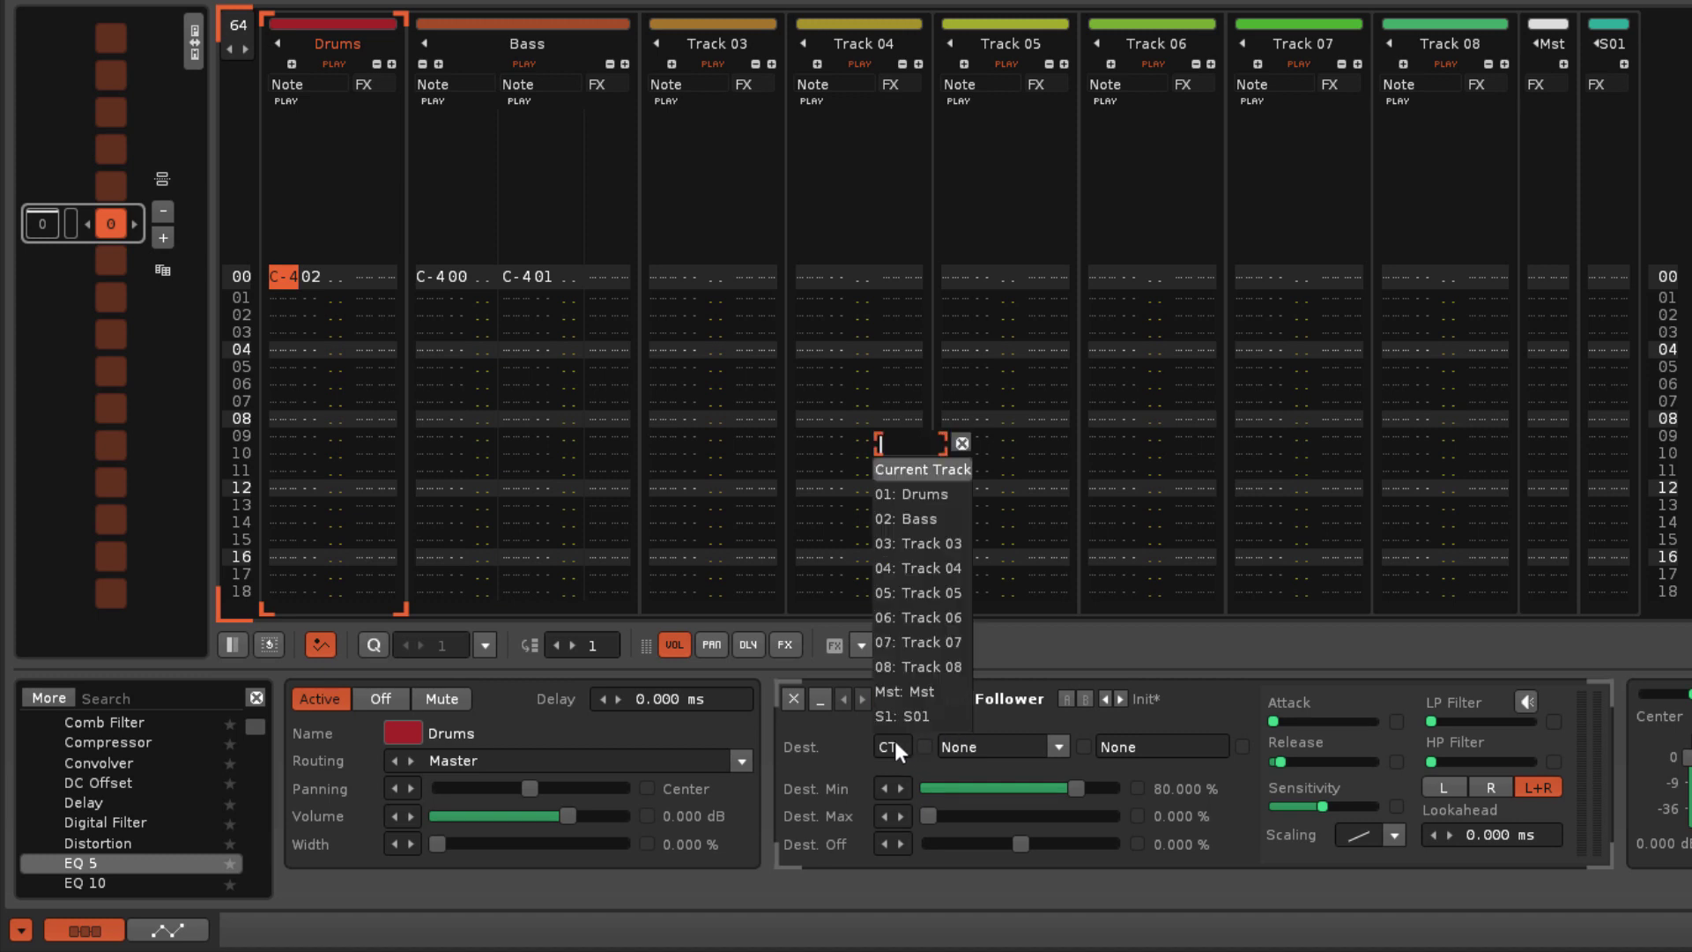
{"action": "left_click", "coordinate": [919, 521]}
{"action": "left_click", "coordinate": [1046, 746]}
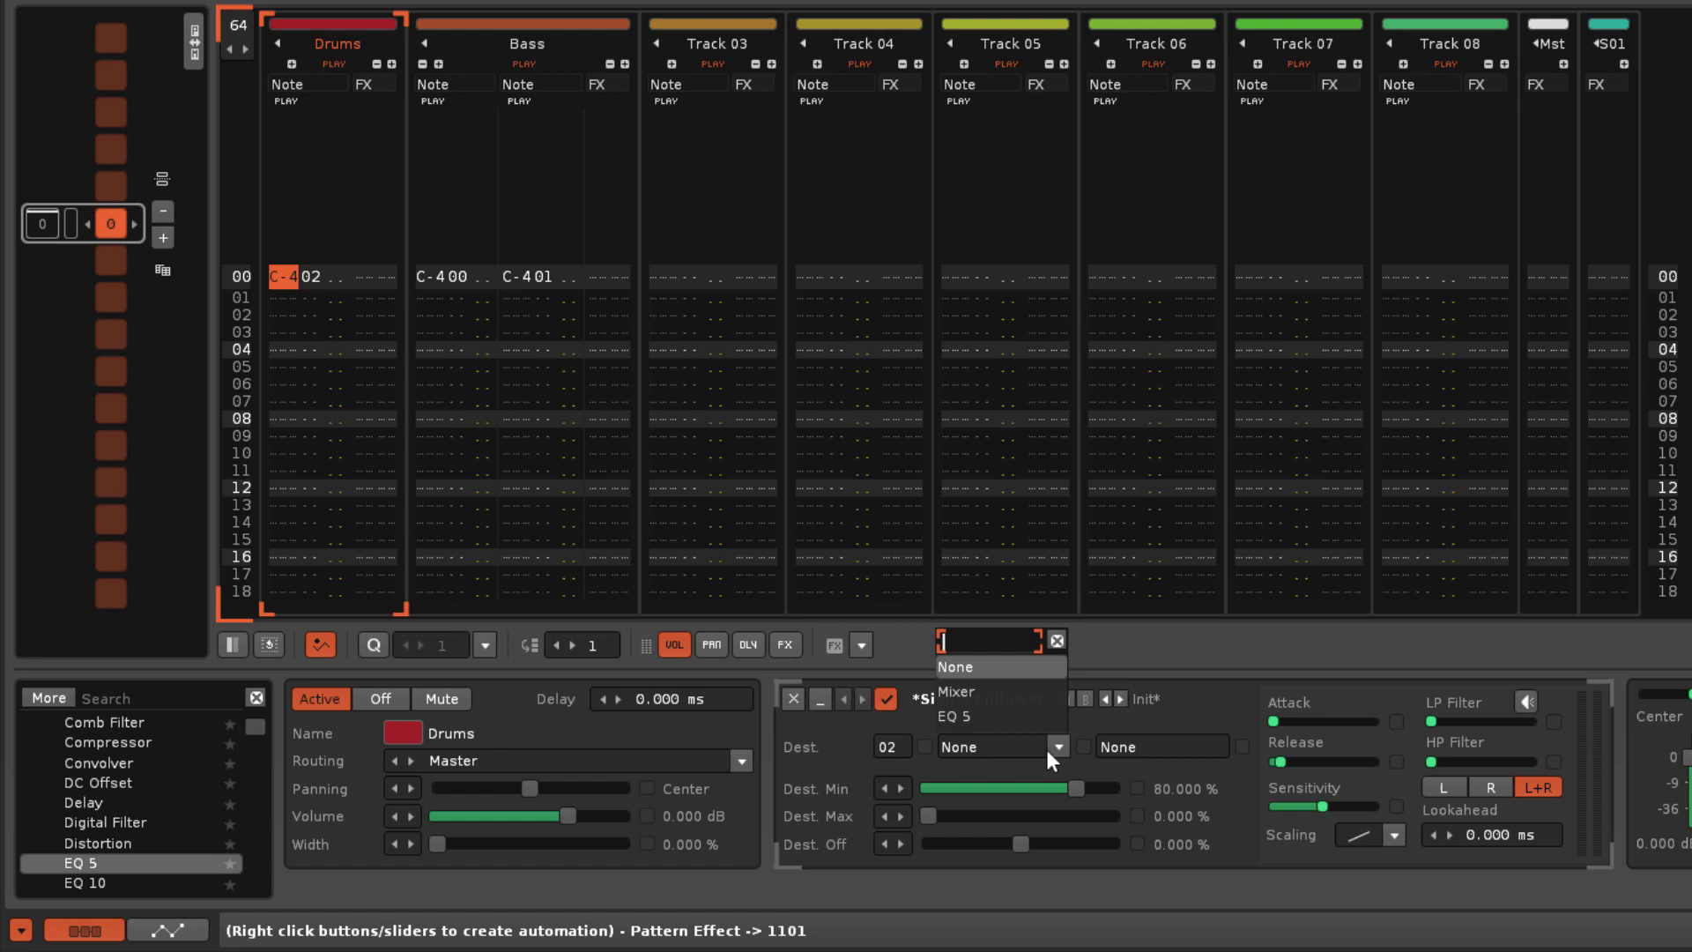
{"action": "left_click", "coordinate": [1007, 716]}
{"action": "left_click", "coordinate": [1194, 746]}
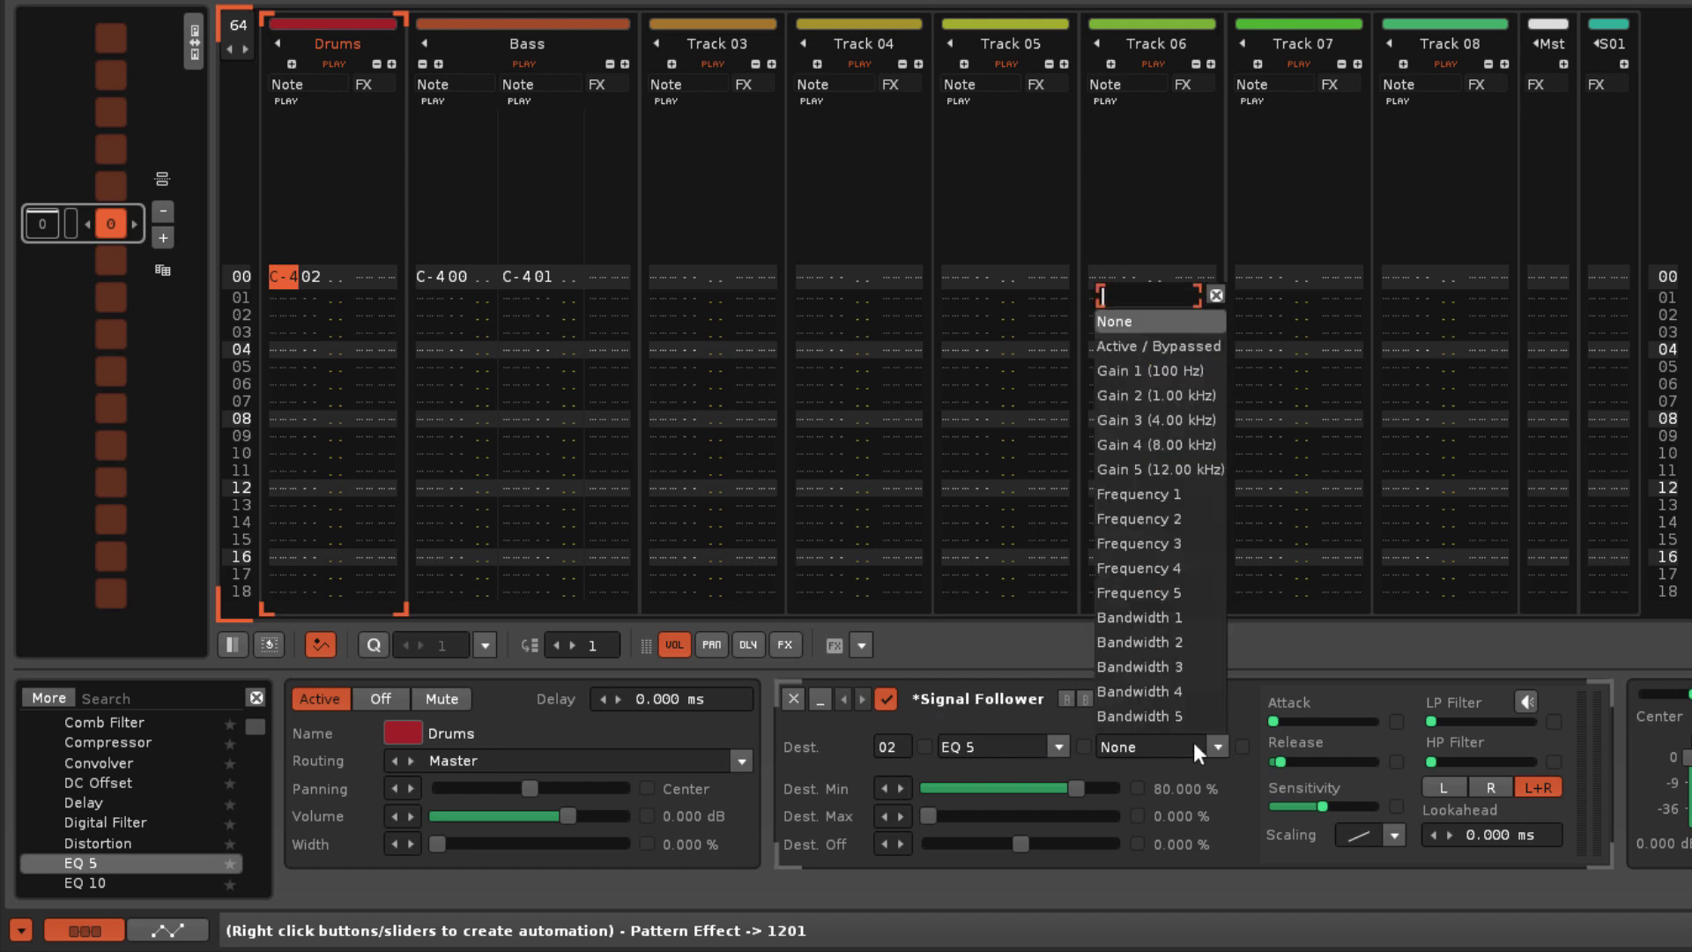
{"action": "left_click", "coordinate": [1154, 371]}
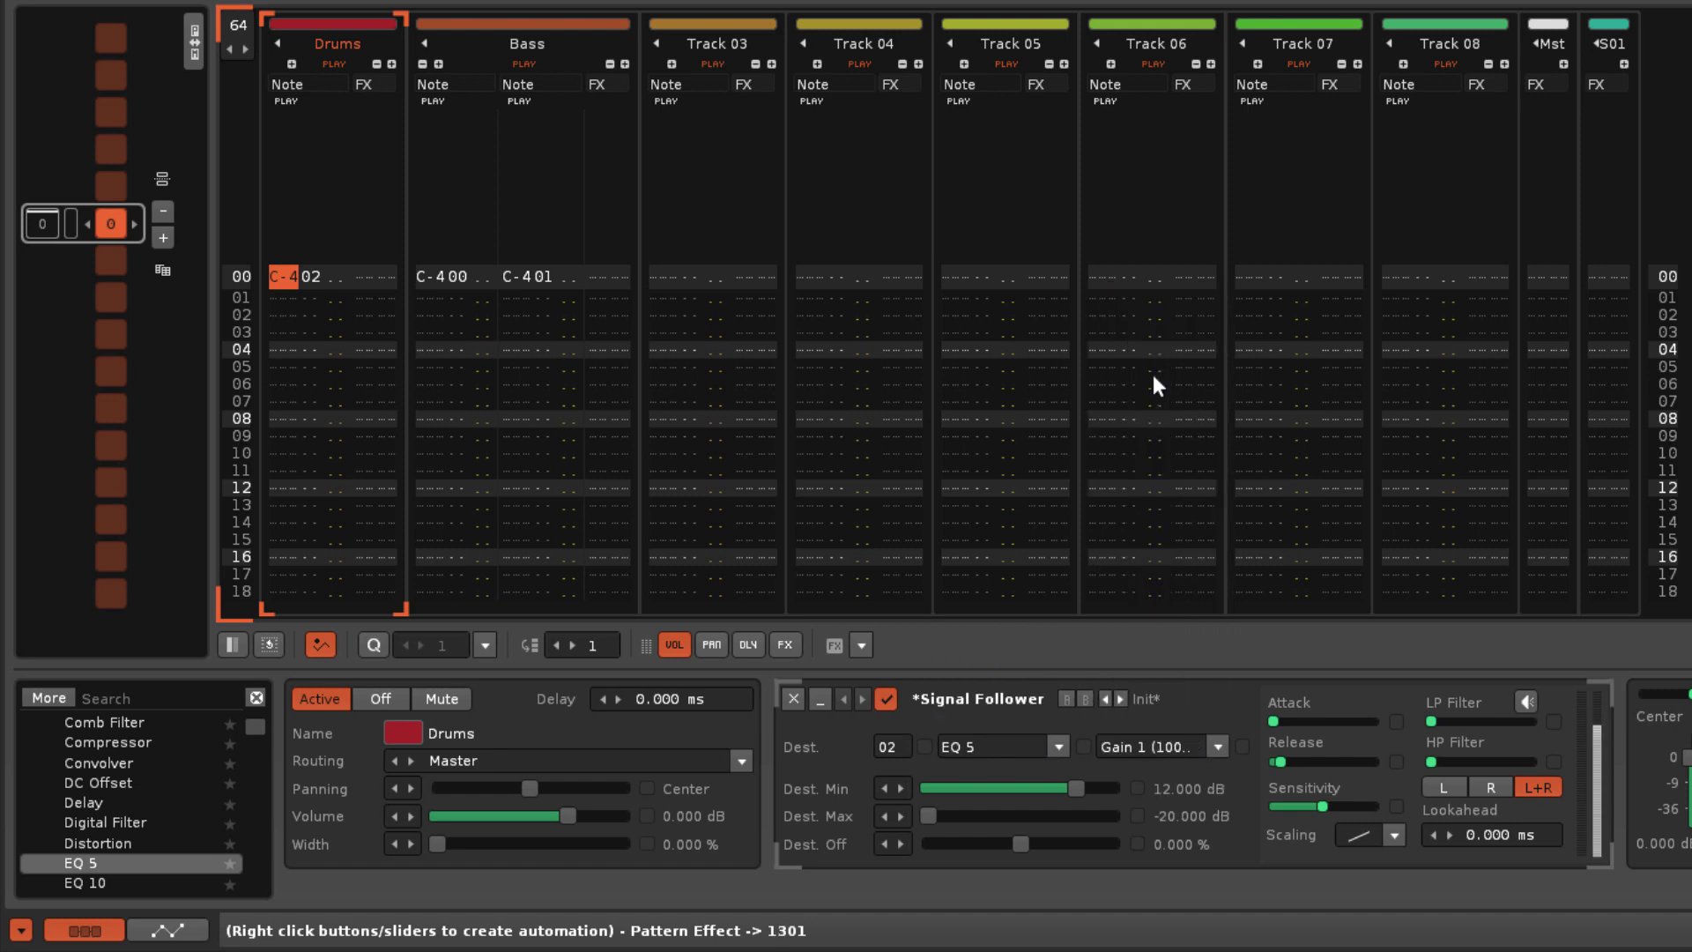